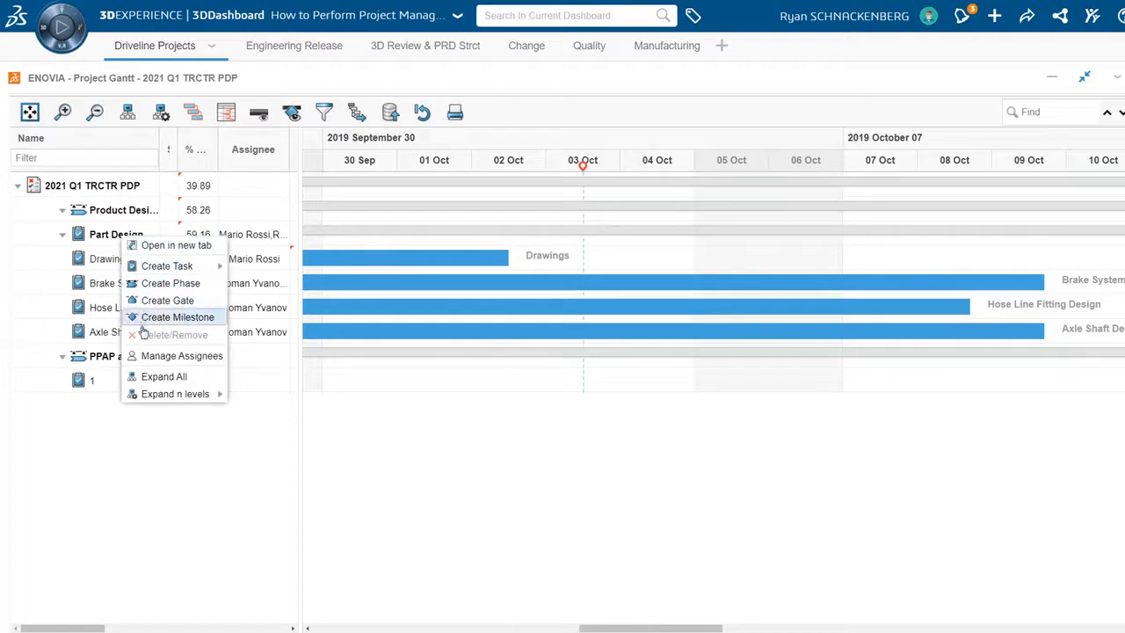
# - Show the assignee workload for the Part Design task and extend its Drawings subtask to October 9, 2019
pyautogui.click(157, 361)
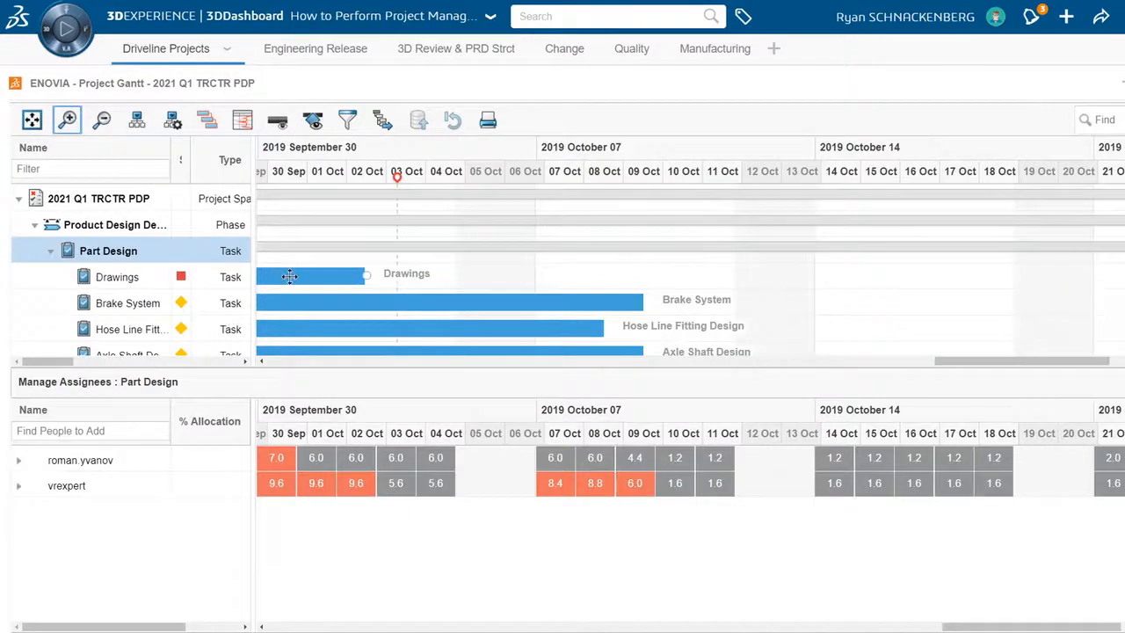
pyautogui.moveTo(290, 276)
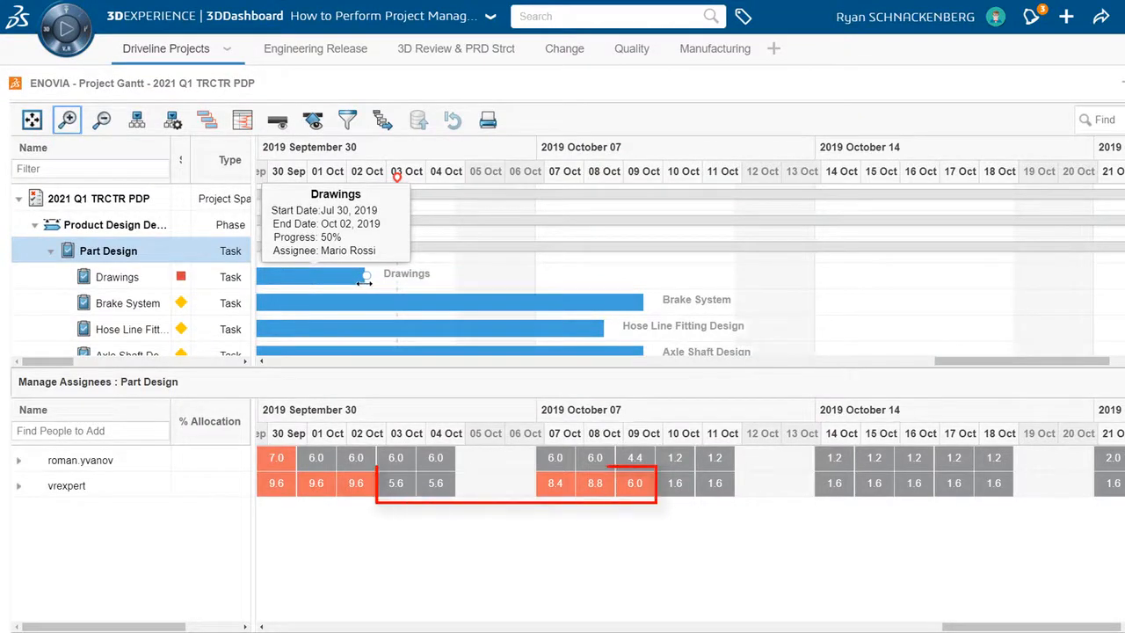
pyautogui.moveTo(365, 280); pyautogui.dragTo(642, 280)
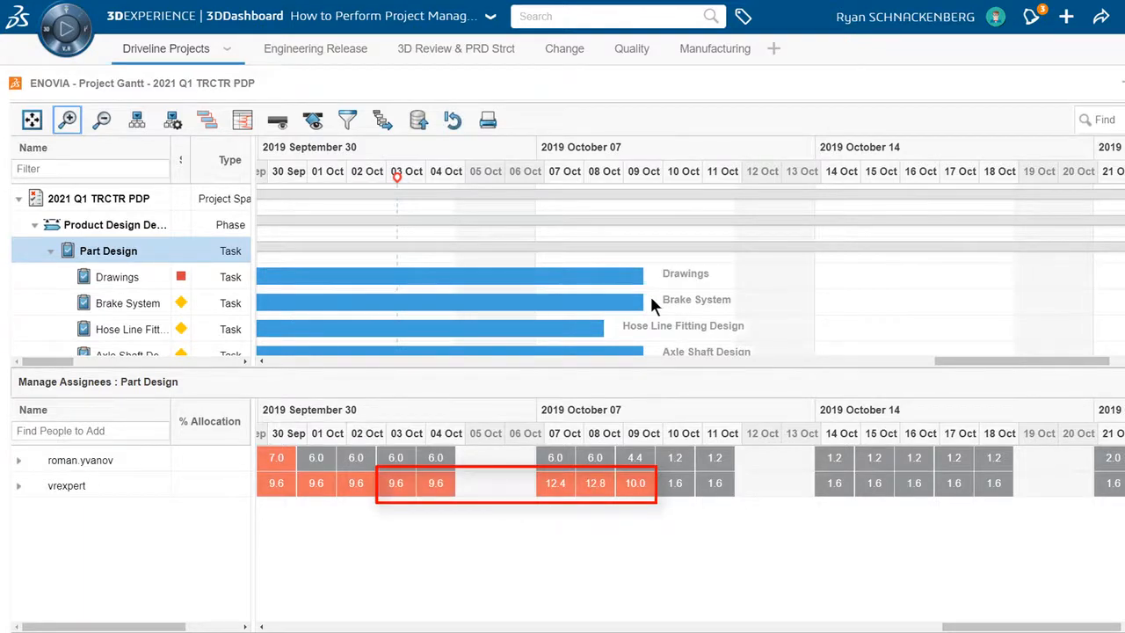
pyautogui.moveTo(589, 299)
# - Set the first listed assignee's allocation on the Brake System task to 50%
pyautogui.click(18, 460)
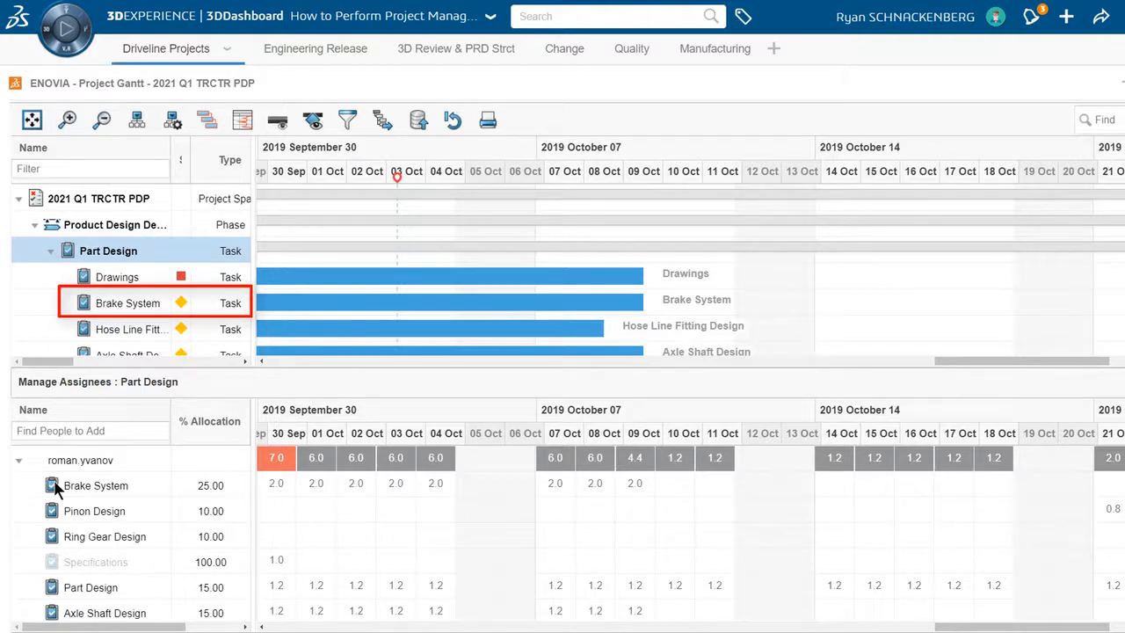
pyautogui.click(106, 489)
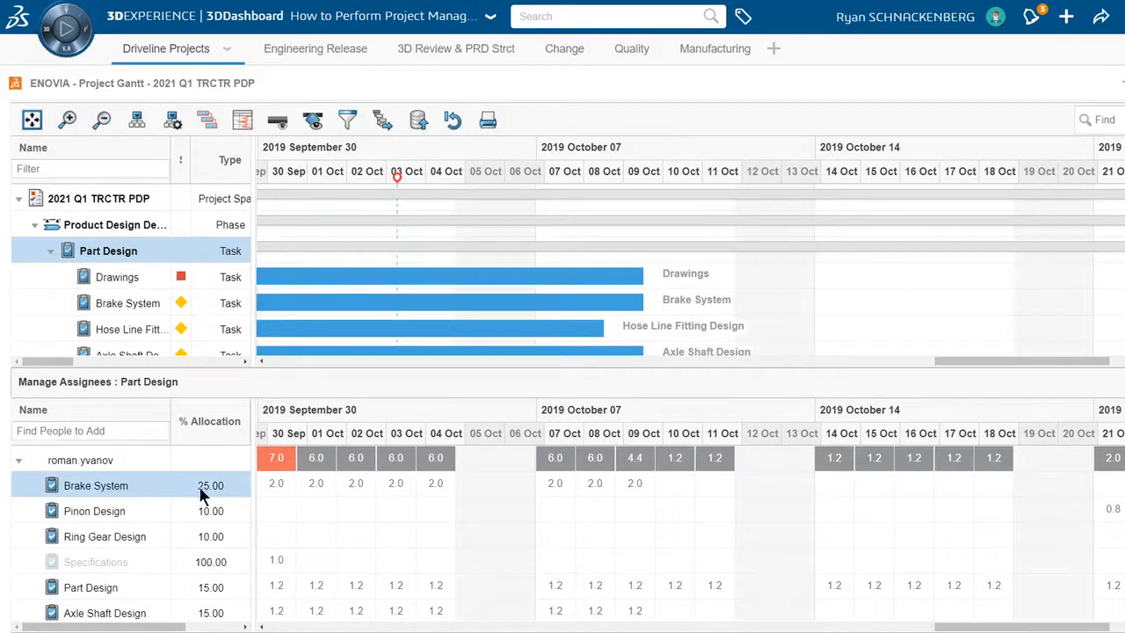
pyautogui.click(211, 488)
pyautogui.moveTo(196, 482); pyautogui.dragTo(121, 475)
pyautogui.write('50')
pyautogui.press('Return')
pyautogui.click(20, 463)
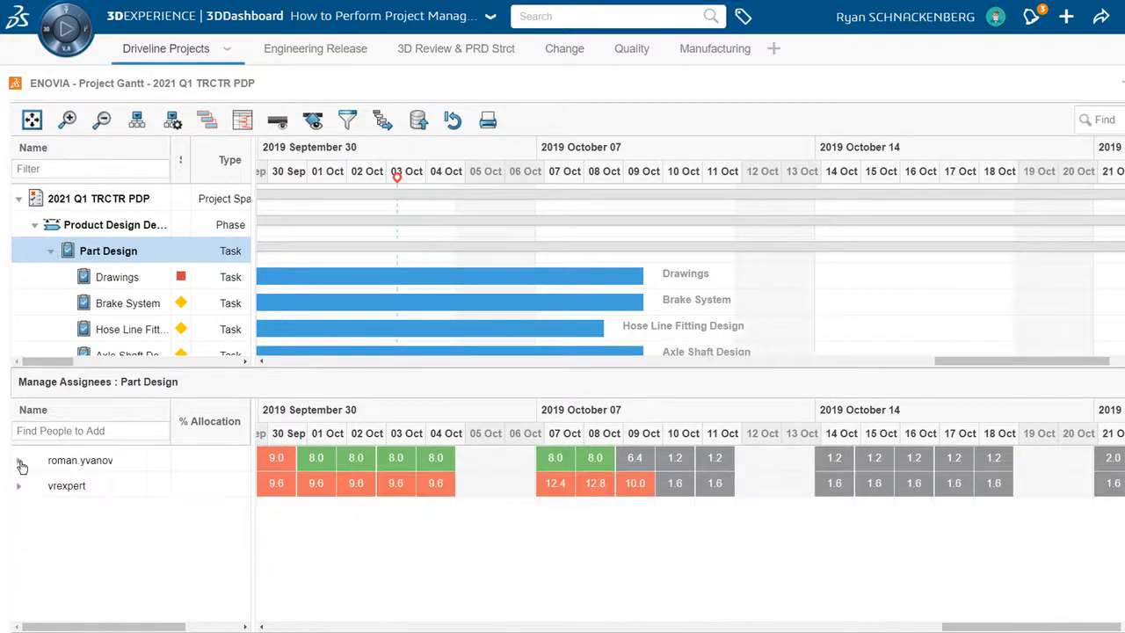
# - Set the second listed assignee's allocation on the Brake System task to 25%
pyautogui.click(19, 486)
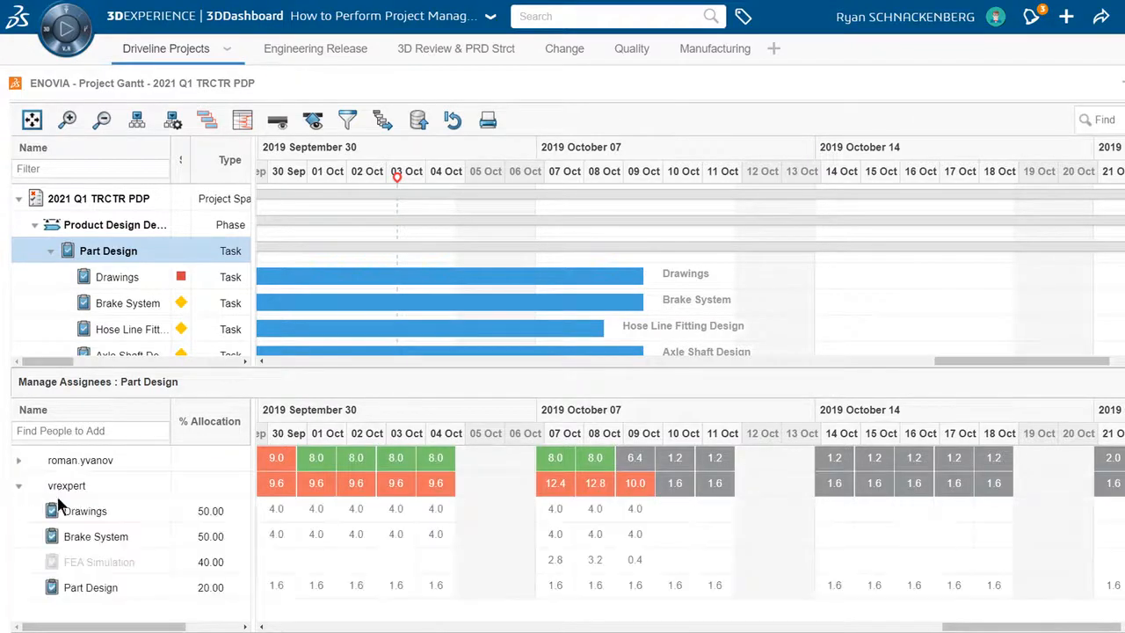
pyautogui.click(219, 536)
pyautogui.moveTo(219, 536); pyautogui.dragTo(73, 519)
pyautogui.write('25')
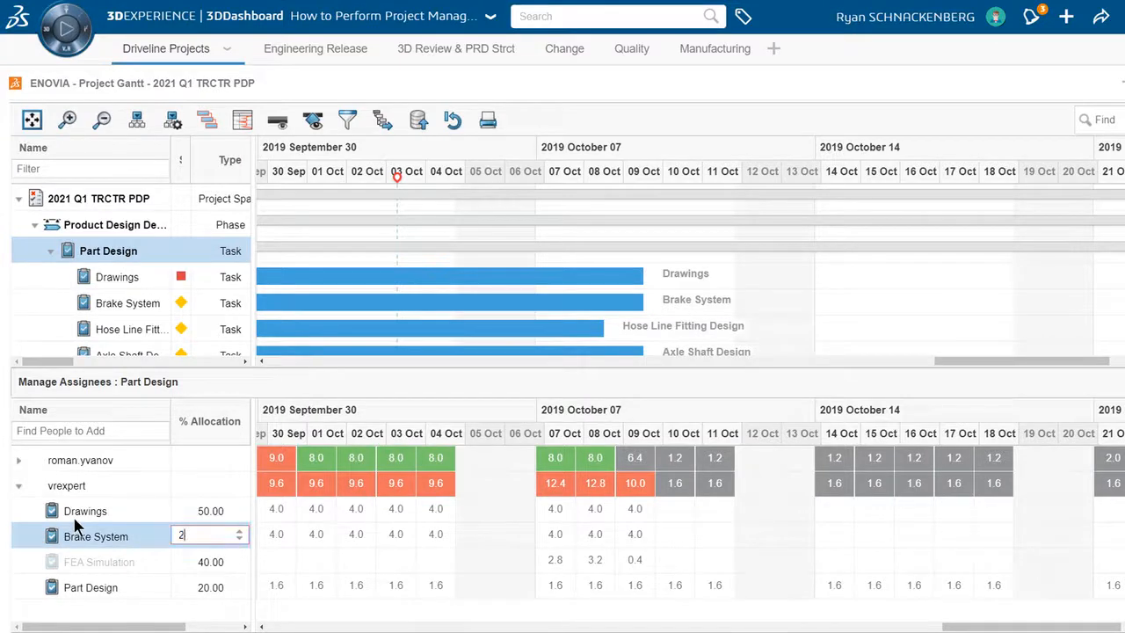
pyautogui.press('Return')
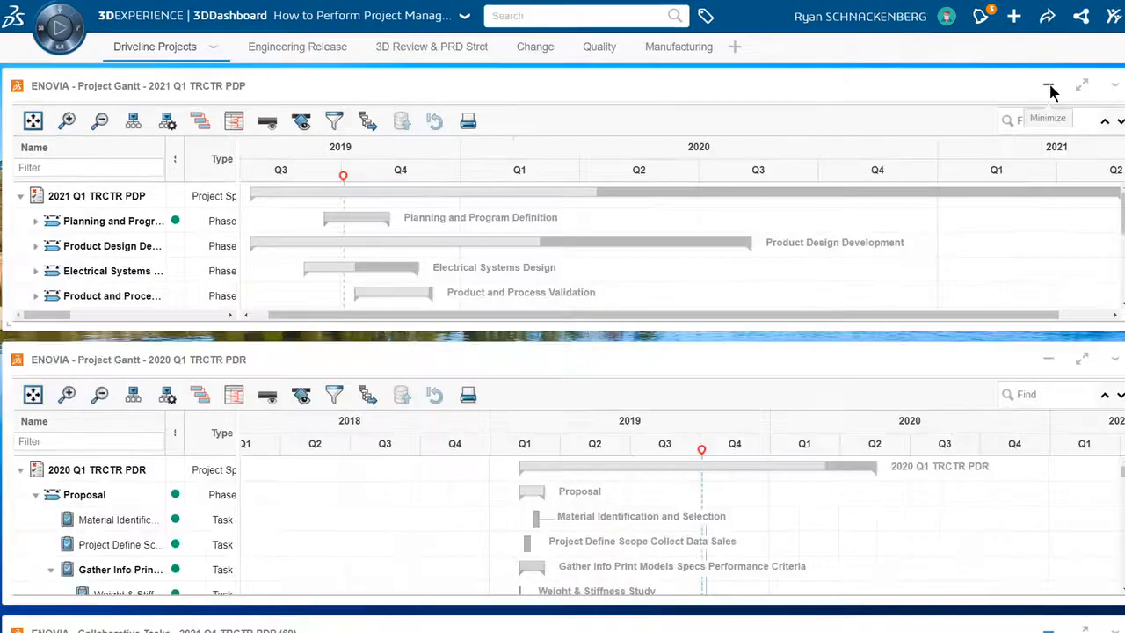
# - Switch to the full-size 2020 Q1 TRCTR PDR Gantt chart and find the tasks matching "fea"
pyautogui.click(1049, 87)
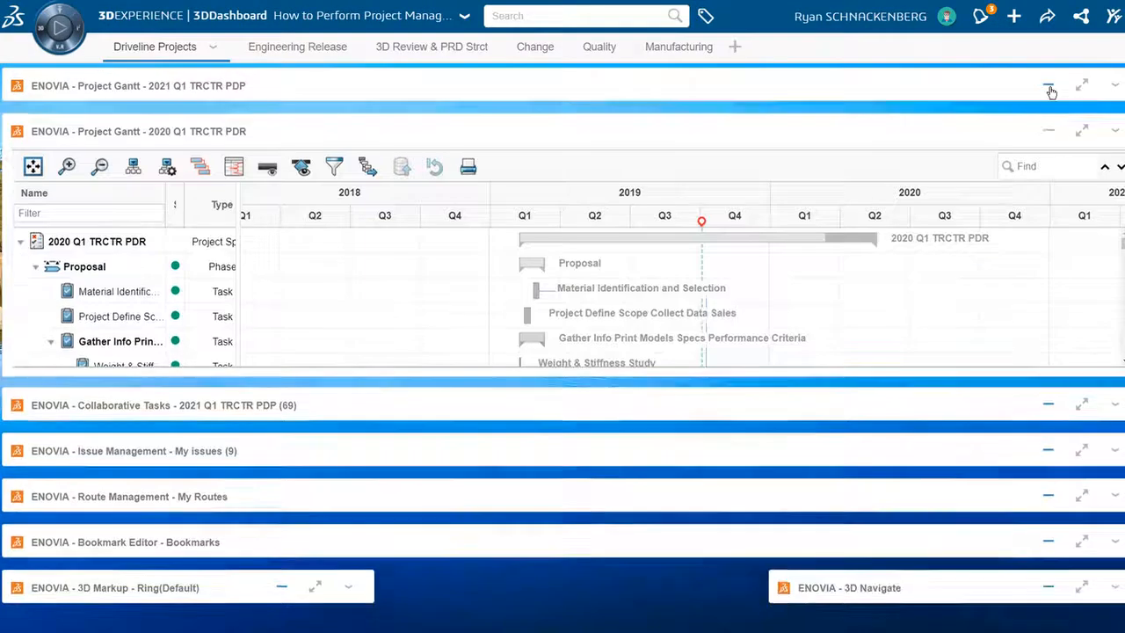
pyautogui.click(1083, 133)
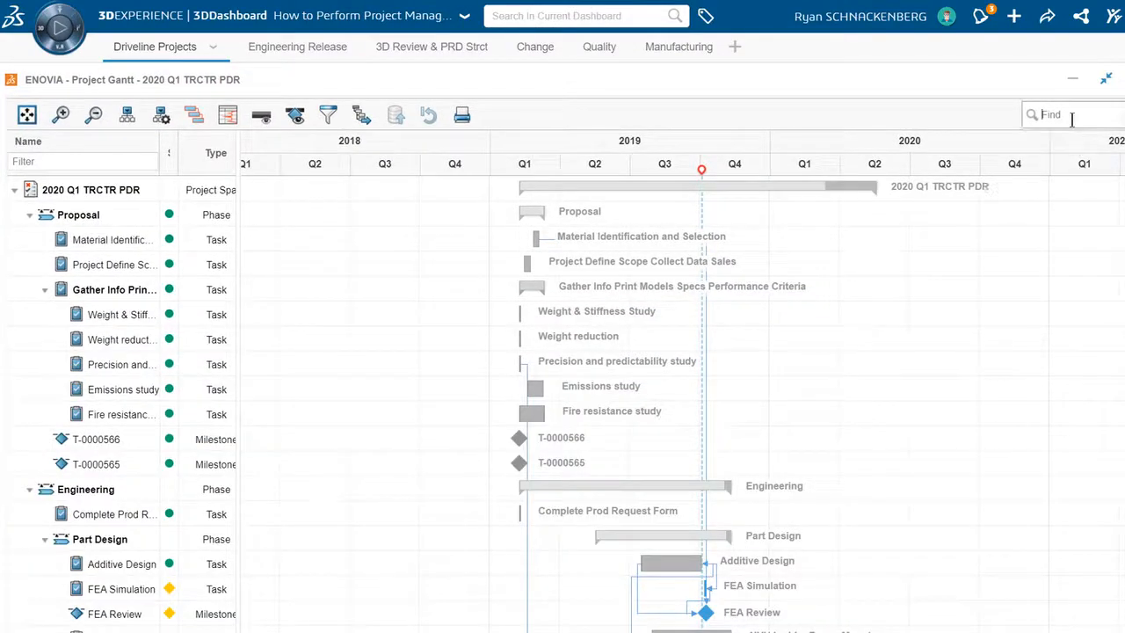
pyautogui.write('fea')
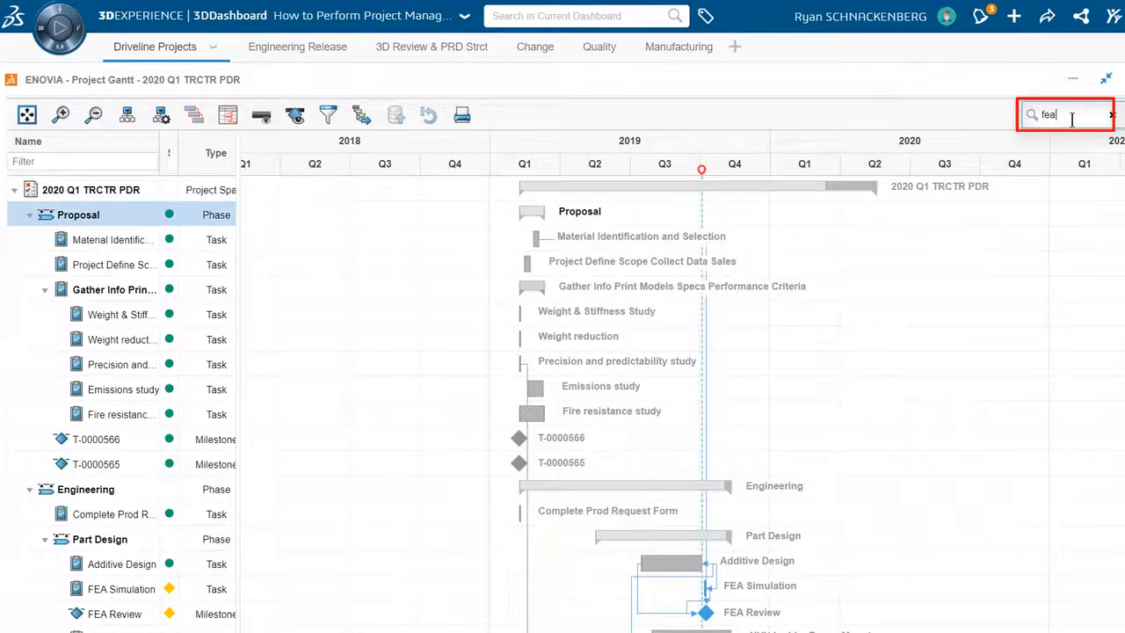
pyautogui.press('Return')
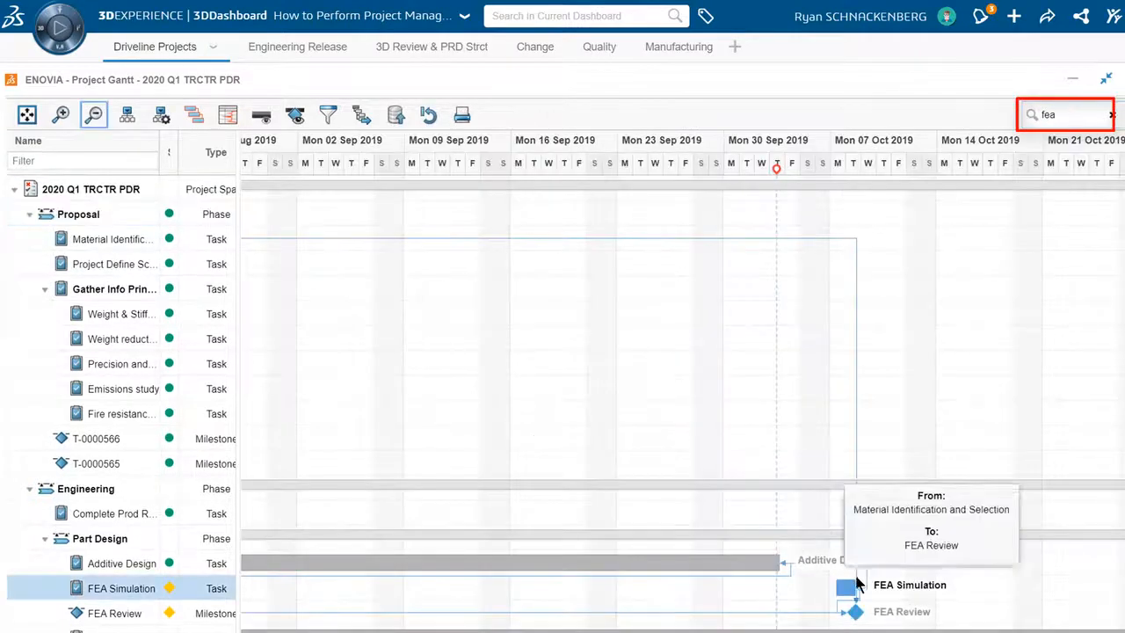
# - Move the FEA Simulation task to about October 16, 2019, and save all changes
pyautogui.moveTo(847, 587)
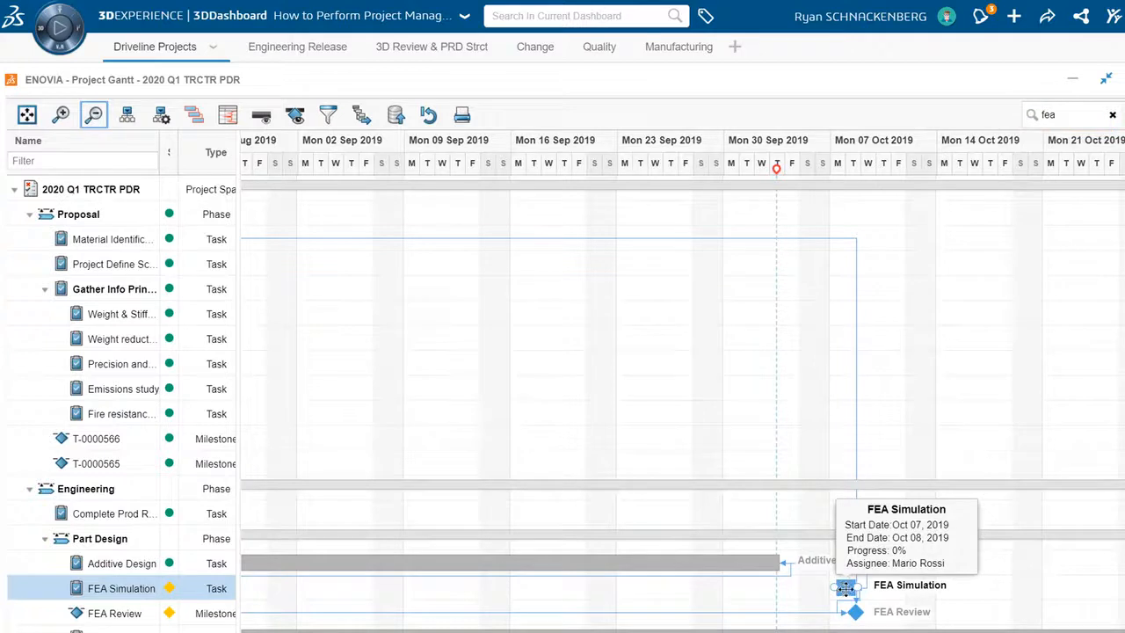
pyautogui.moveTo(844, 587); pyautogui.dragTo(974, 598)
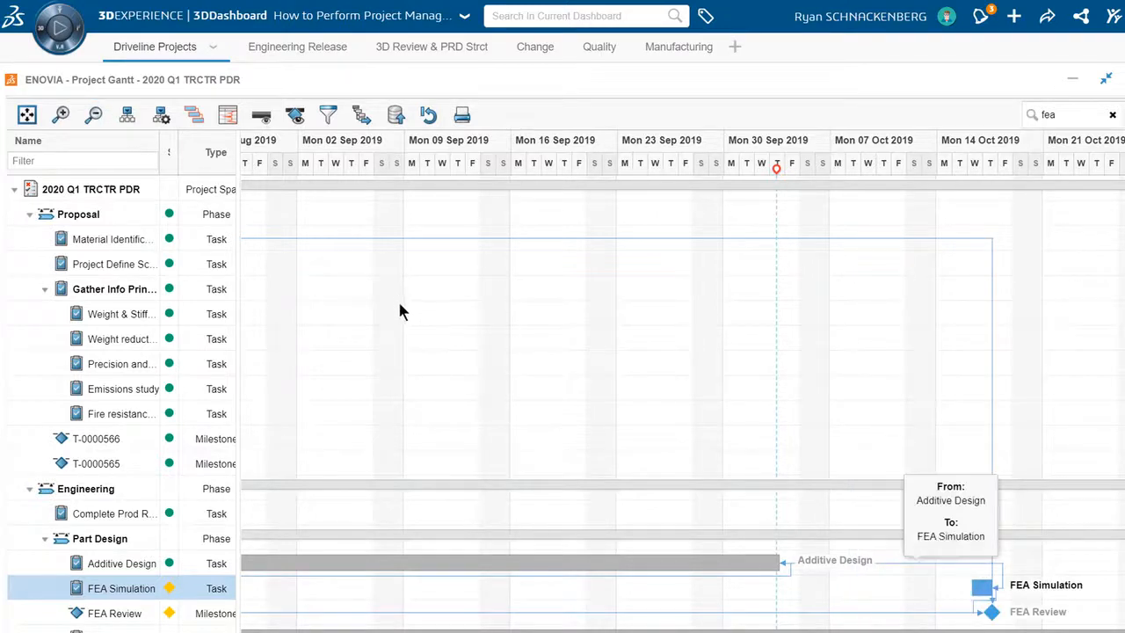
pyautogui.click(396, 115)
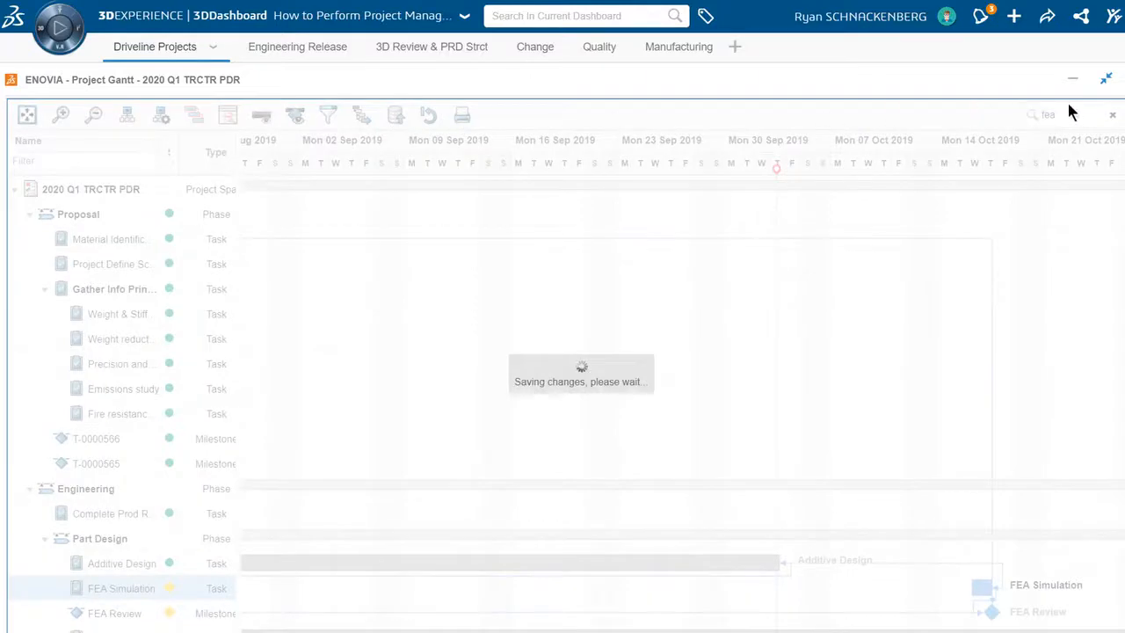
# - Return to the full-size 2021 Q1 TRCTR PDP Gantt chart and review the second assignee's task allocations for early October
pyautogui.click(1084, 83)
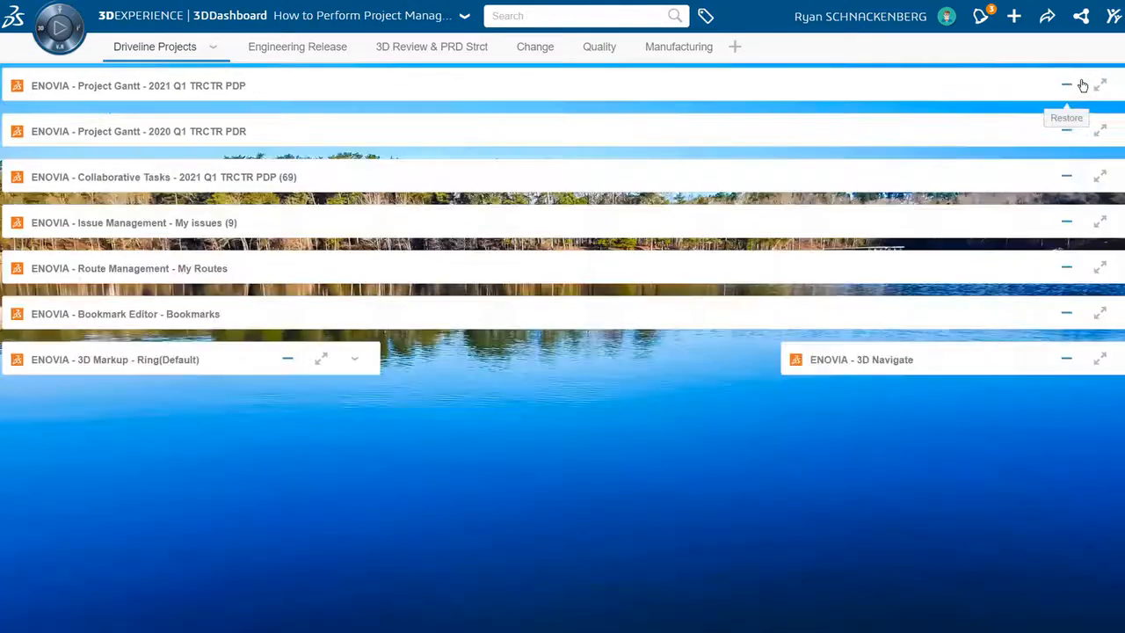
pyautogui.click(1097, 85)
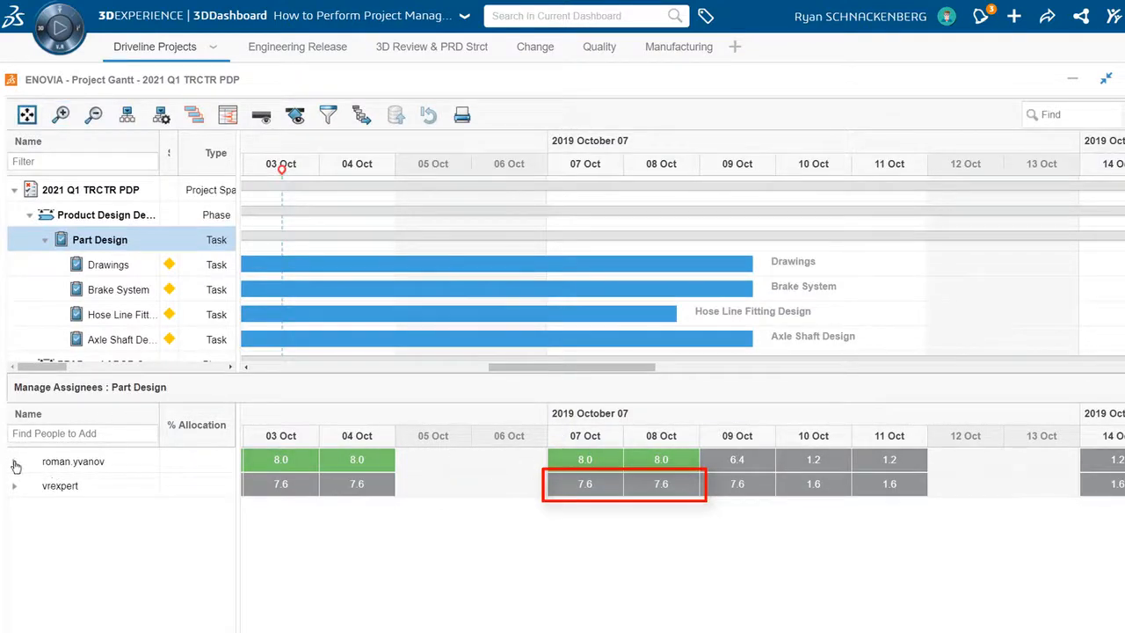
pyautogui.click(15, 487)
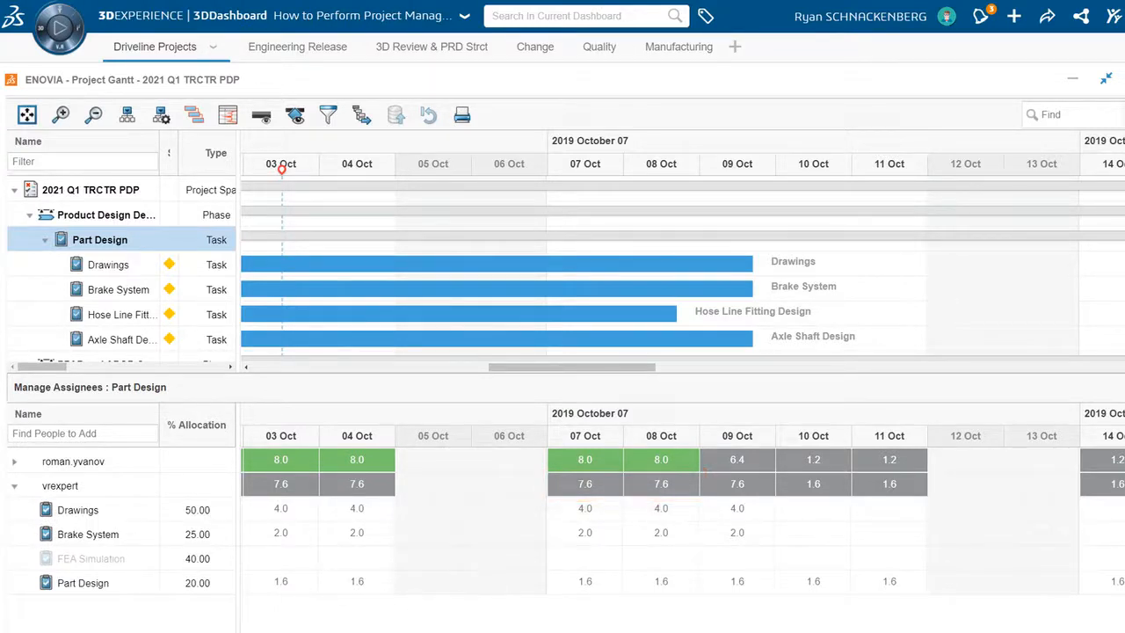
pyautogui.moveTo(538, 632); pyautogui.dragTo(619, 632)
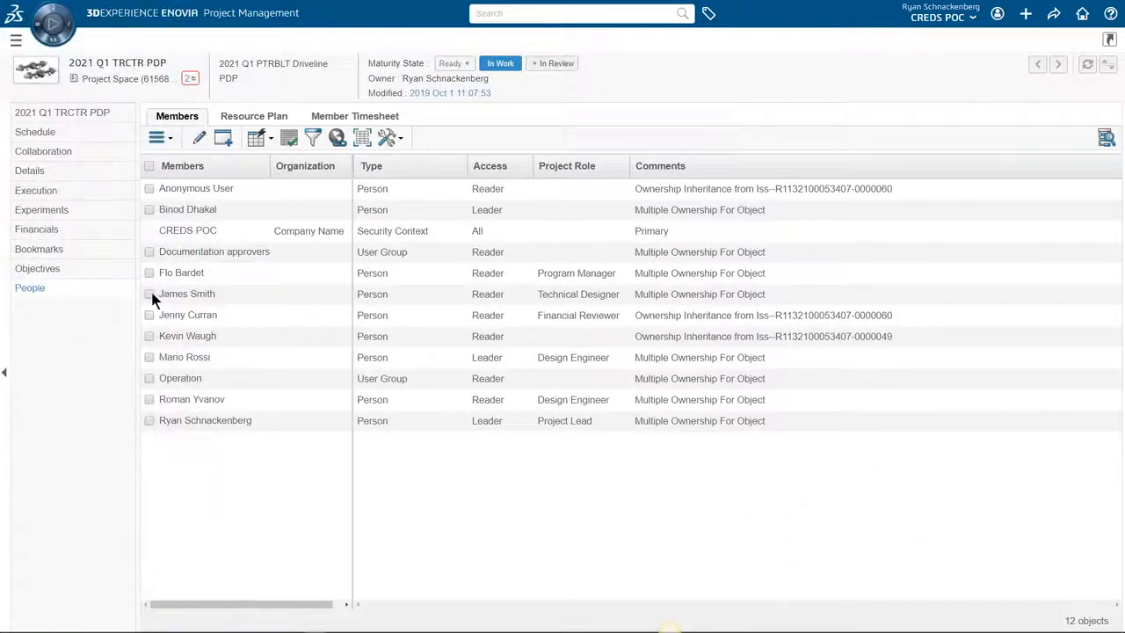
# - Select the Technical Designer and both Design Engineers among the project members and start a Resource Loading Report for them
pyautogui.click(148, 294)
pyautogui.click(148, 357)
pyautogui.click(148, 399)
pyautogui.click(171, 139)
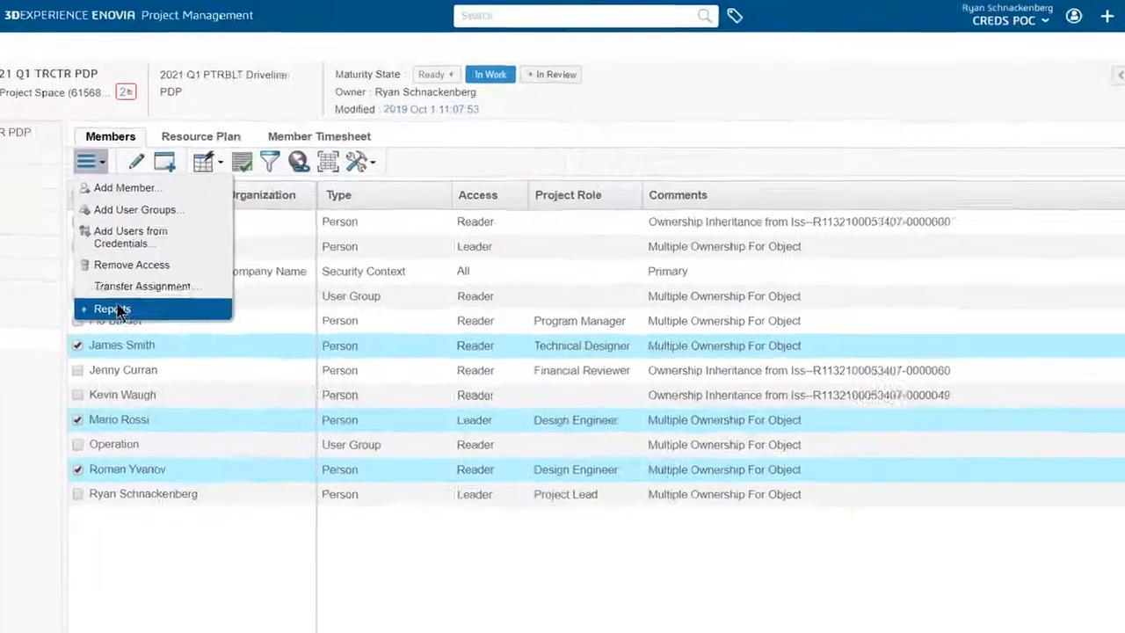
pyautogui.click(180, 263)
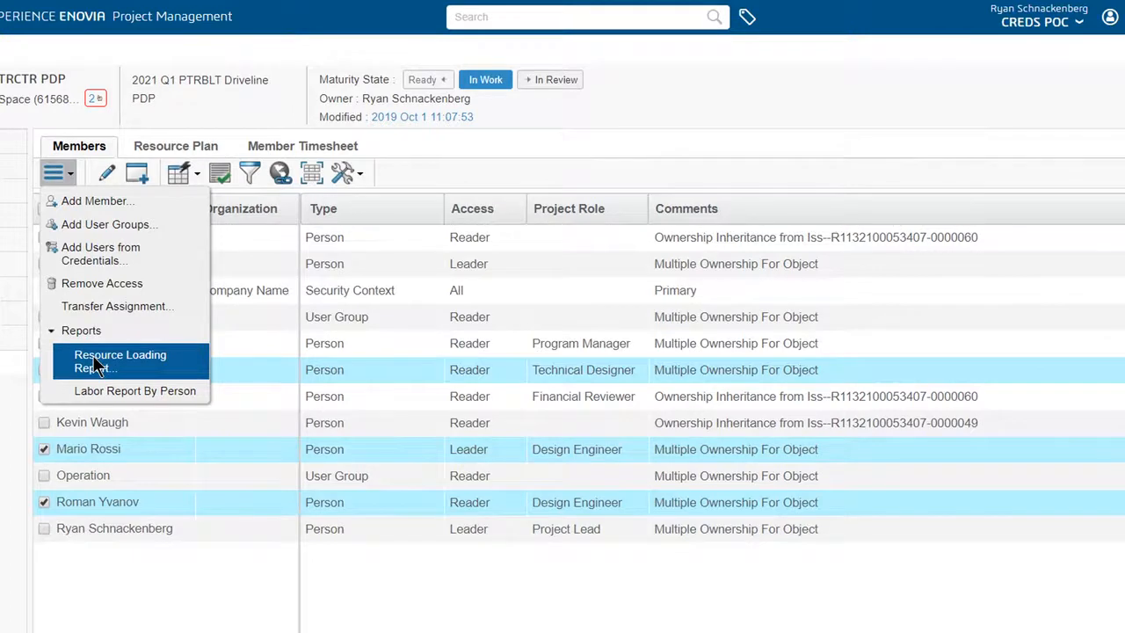
pyautogui.click(95, 362)
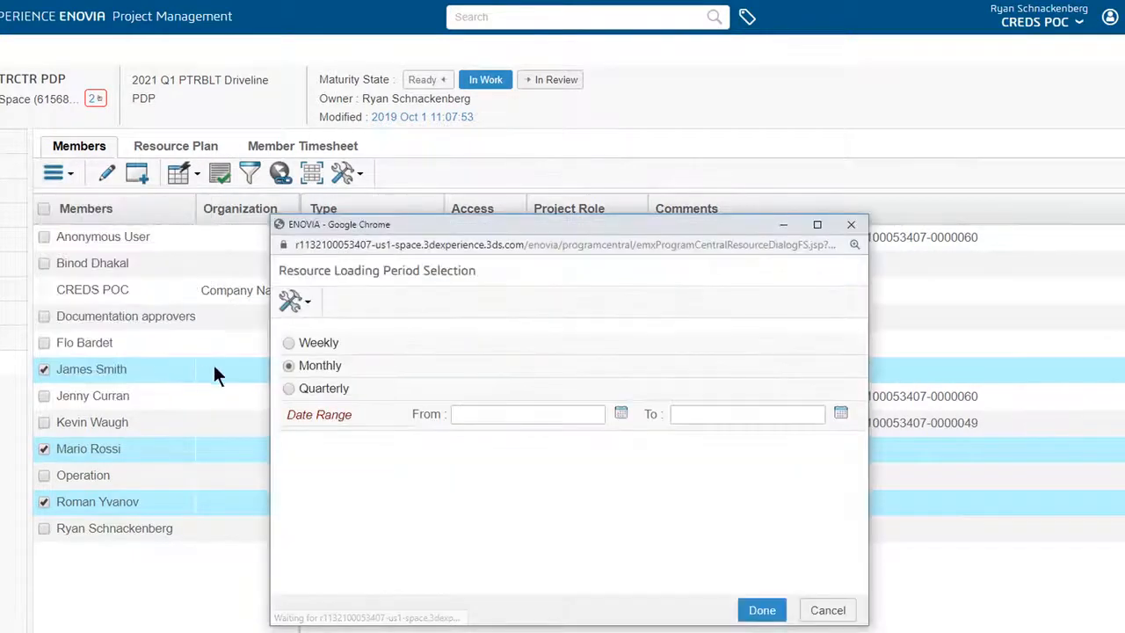
# - Generate the monthly resource loading report for September 16, 2019 to December 31, 2019
pyautogui.click(621, 413)
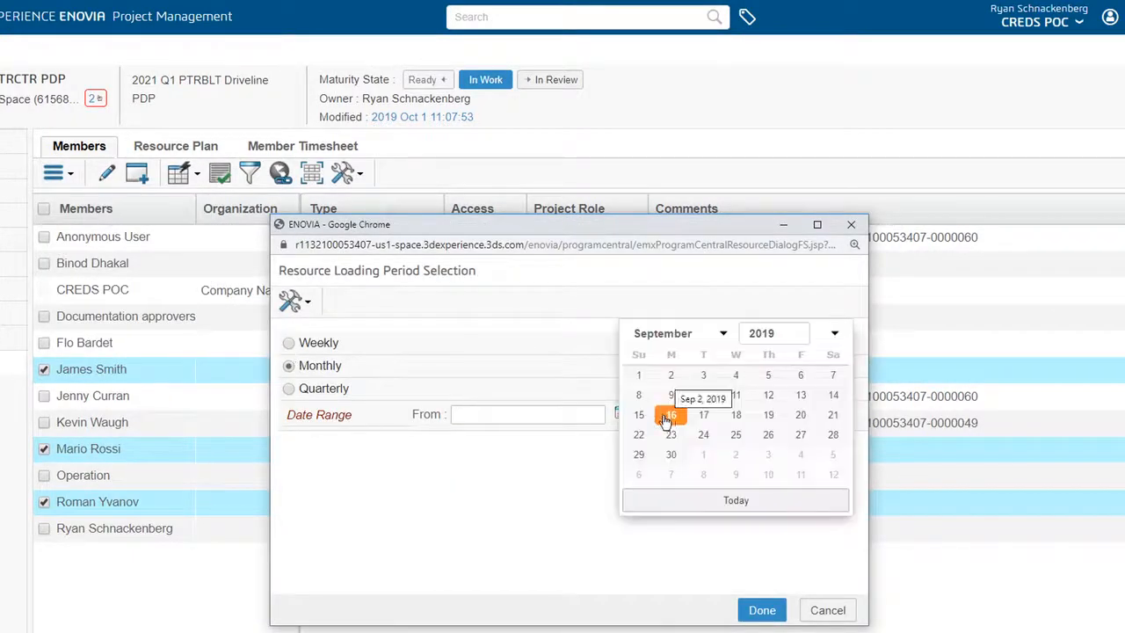
pyautogui.click(667, 417)
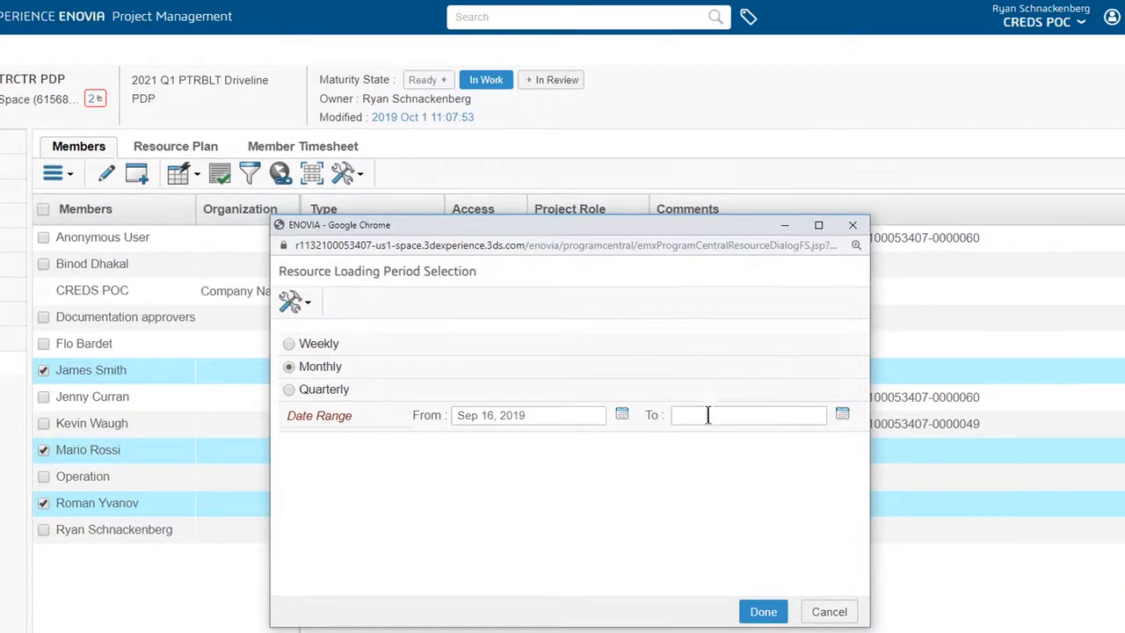
pyautogui.click(842, 414)
pyautogui.click(679, 338)
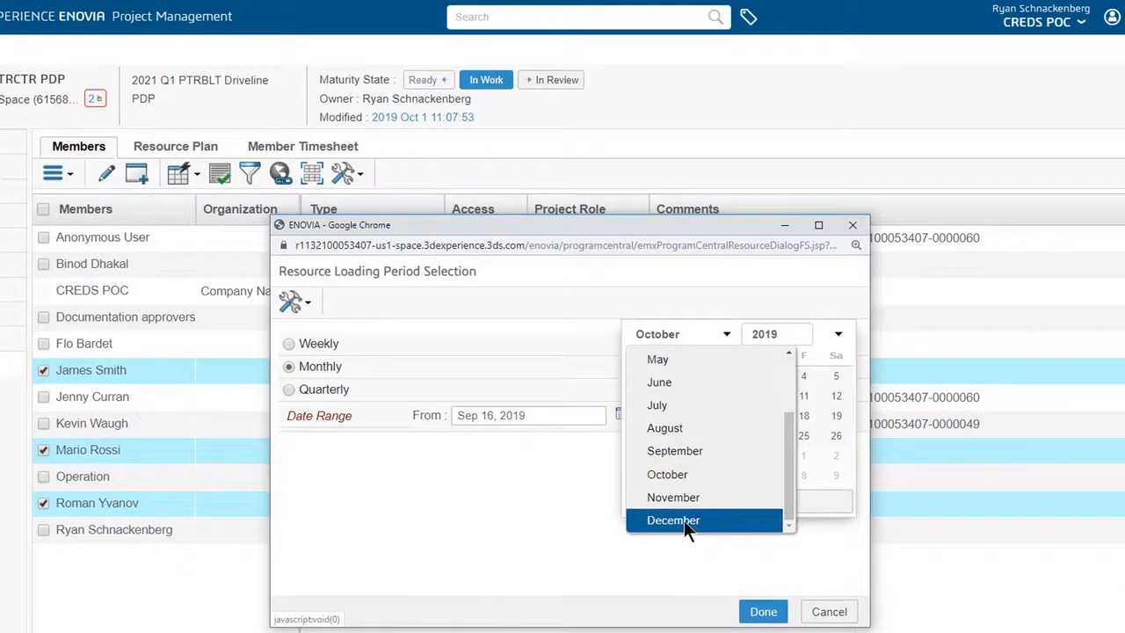
pyautogui.click(684, 521)
pyautogui.click(762, 452)
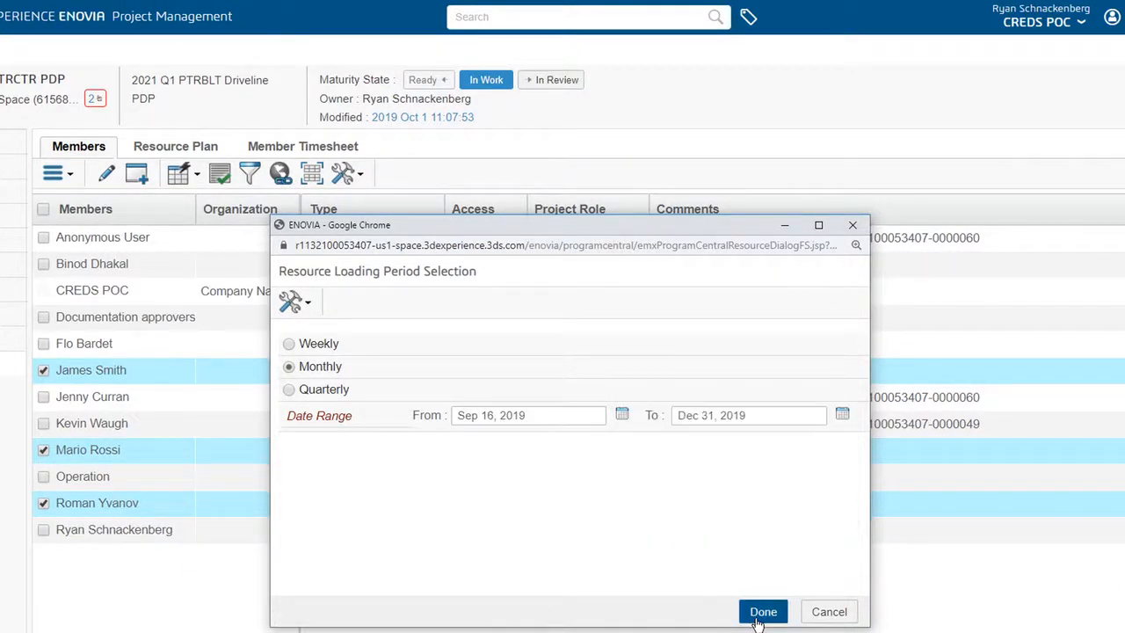
pyautogui.click(761, 614)
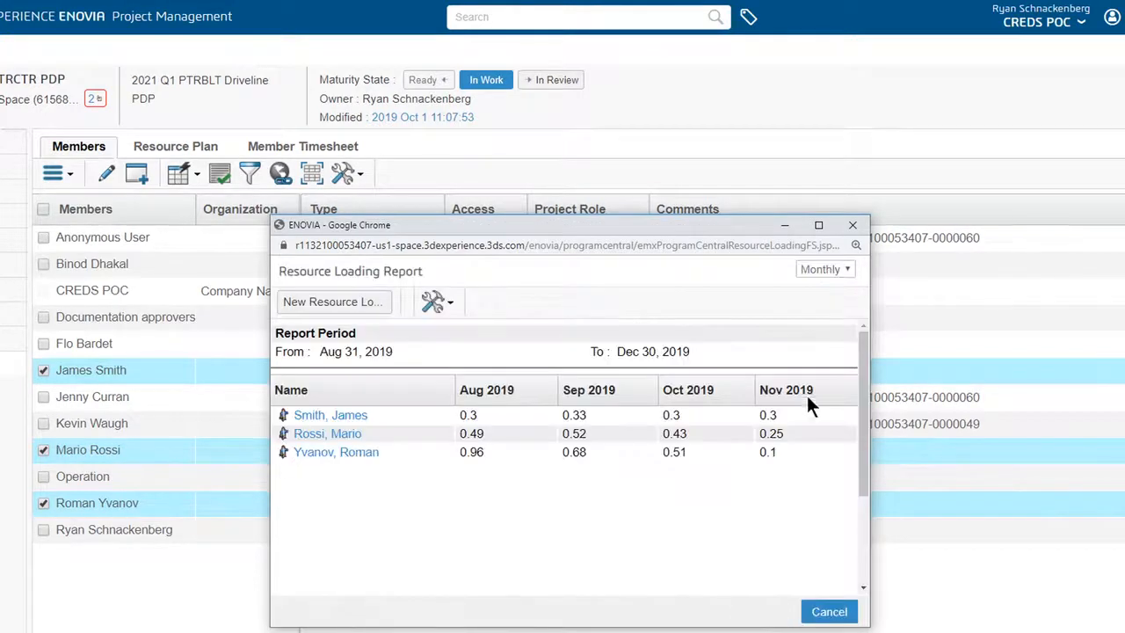
# - Switch the resource loading report to weekly periods and examine each member's load through the end of the year
pyautogui.click(808, 268)
pyautogui.click(813, 293)
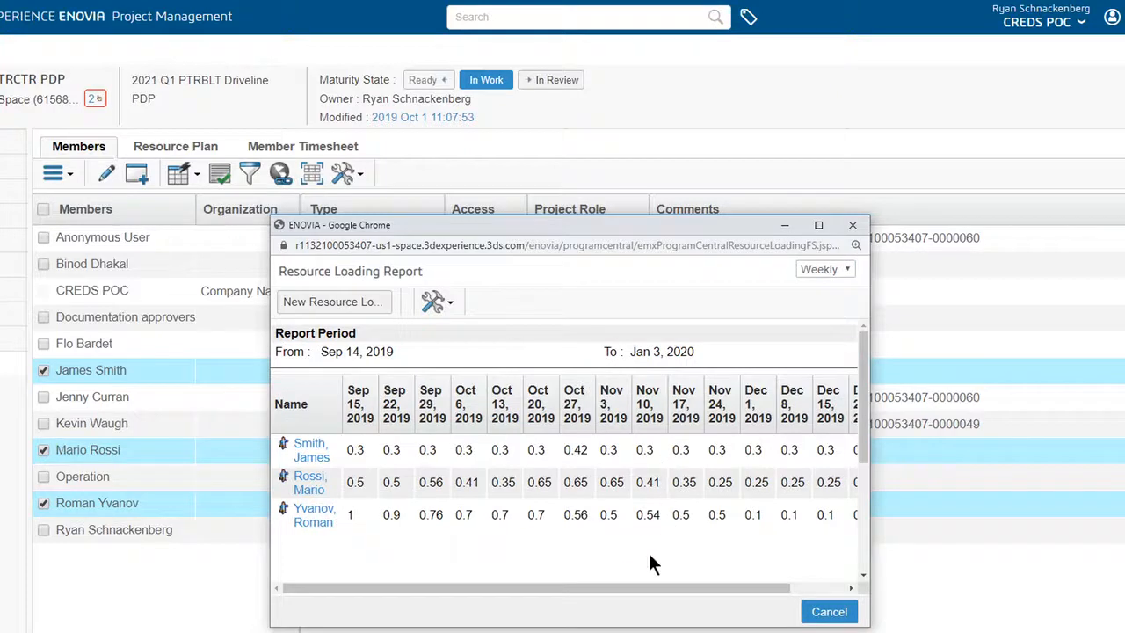
pyautogui.moveTo(637, 587)
pyautogui.mouseDown()
pyautogui.moveTo(744, 587)
pyautogui.moveTo(637, 594)
pyautogui.mouseUp()
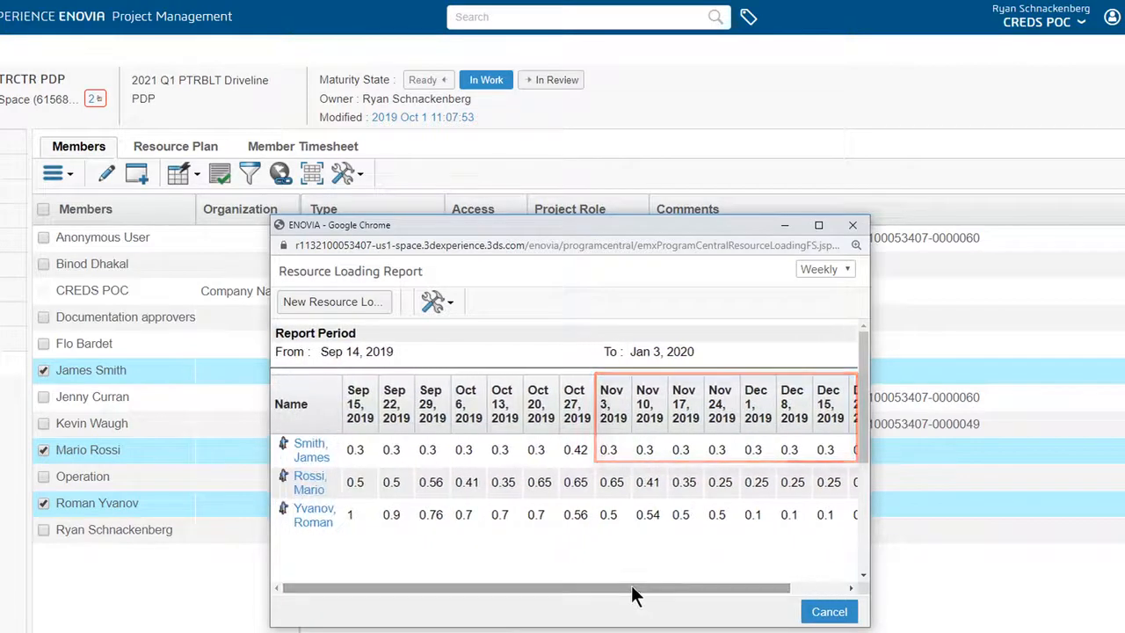
pyautogui.moveTo(721, 599); pyautogui.dragTo(724, 597)
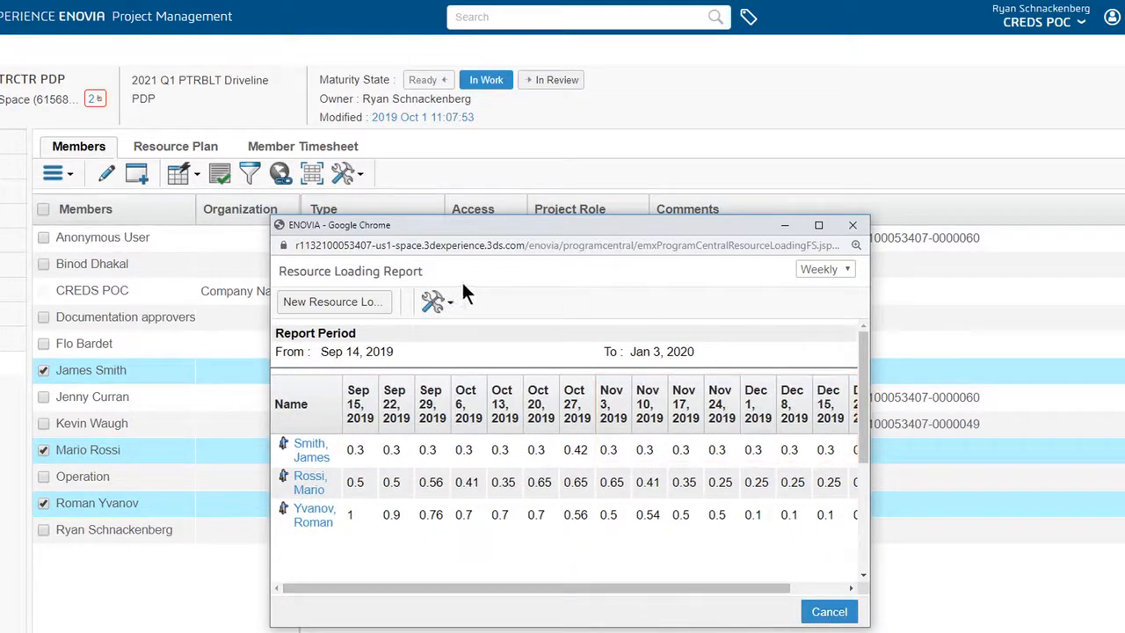
pyautogui.click(438, 301)
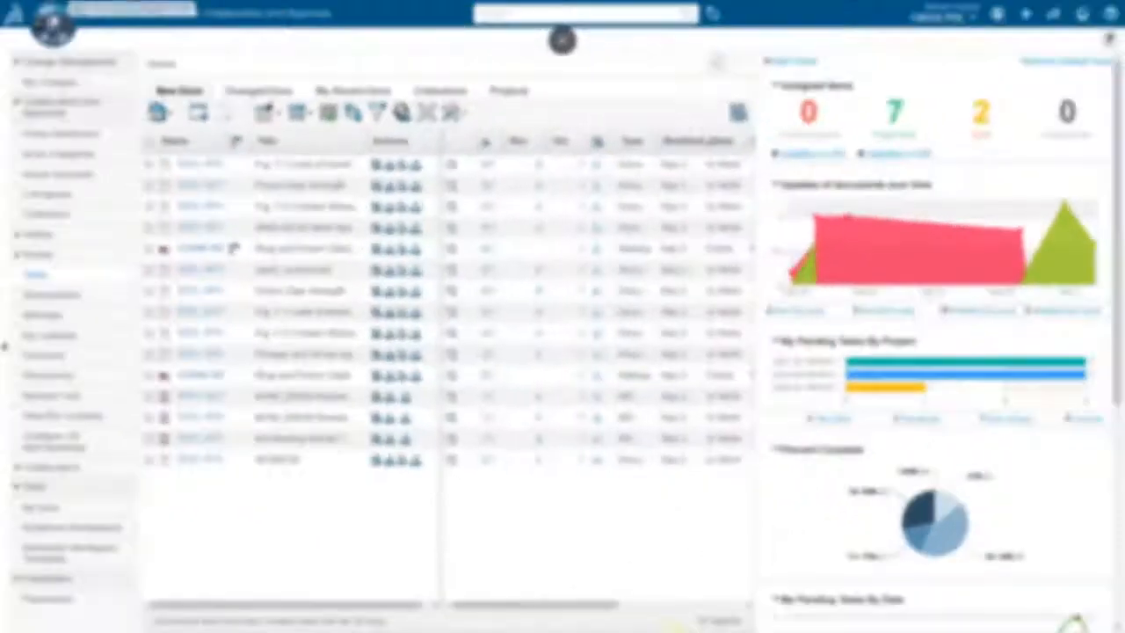
# - Open the Project Execution app from the Project Team Member role to view the assigned tasks
pyautogui.click(55, 26)
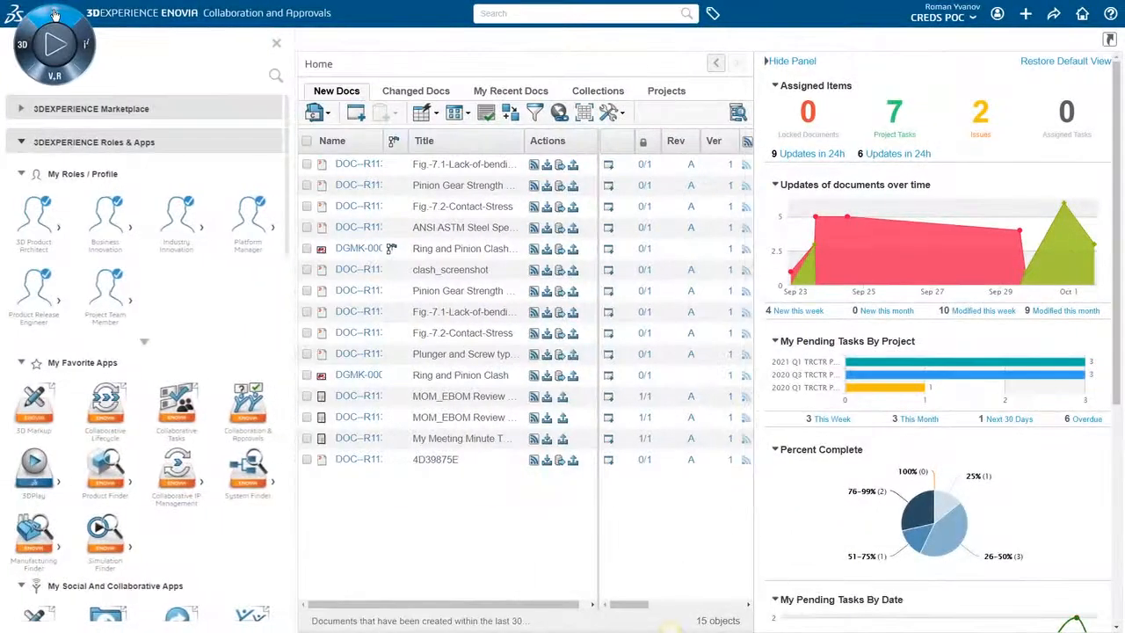
pyautogui.click(132, 305)
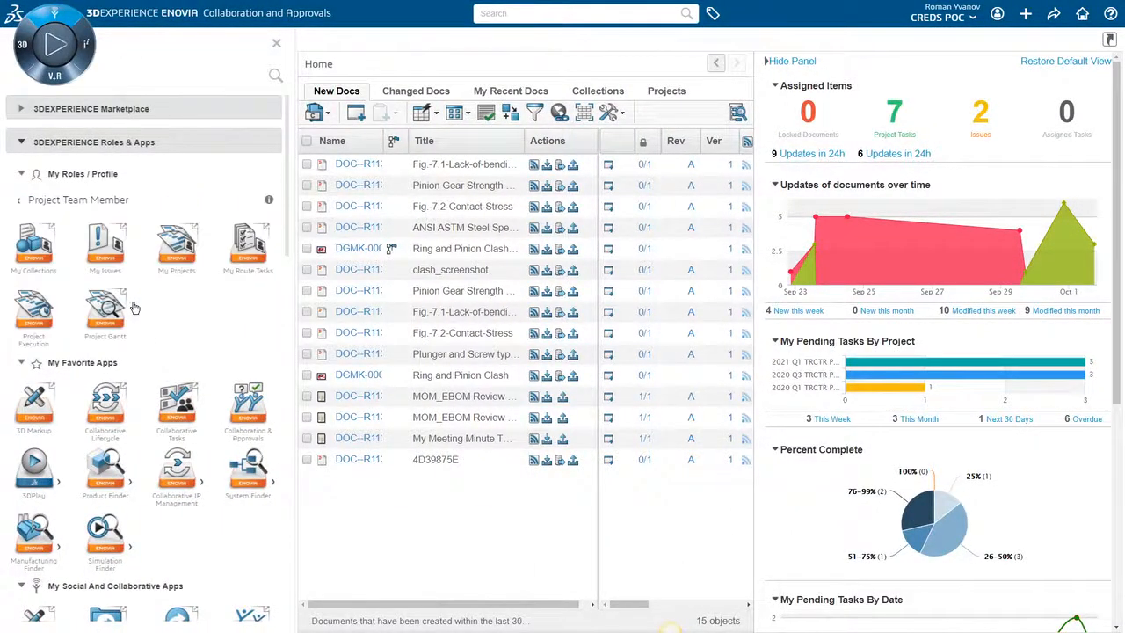
pyautogui.click(35, 309)
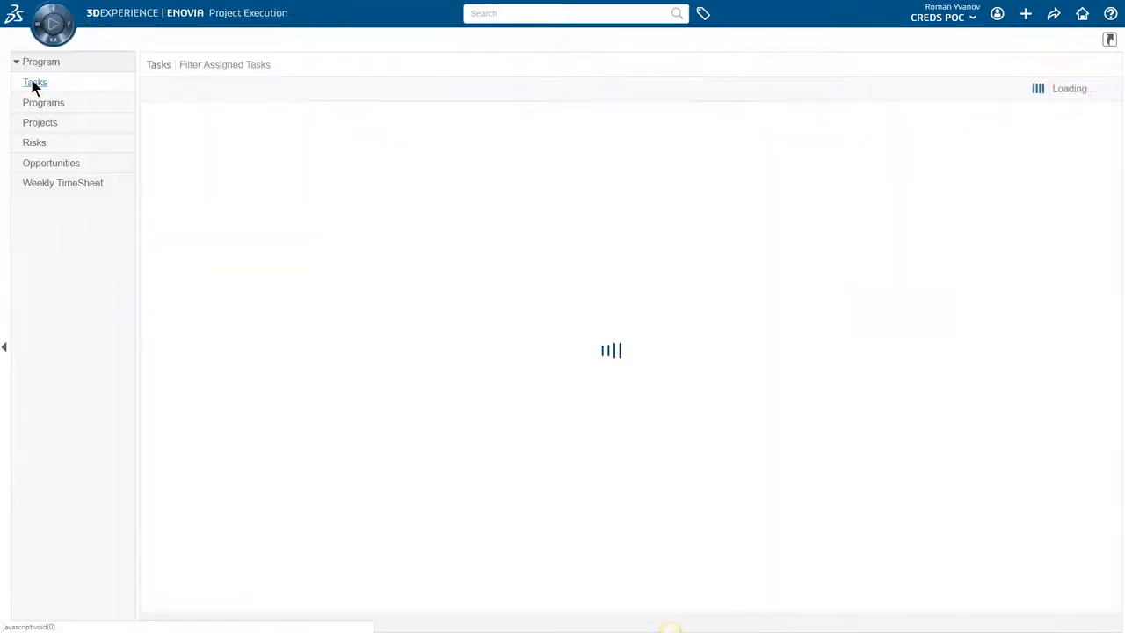
# - Log and submit the September 16–22, 2019 task efforts, including Monday hours of 4 for Specifications, 4 for Seal Set Design and .5 for Bearing Set Design
pyautogui.click(440, 89)
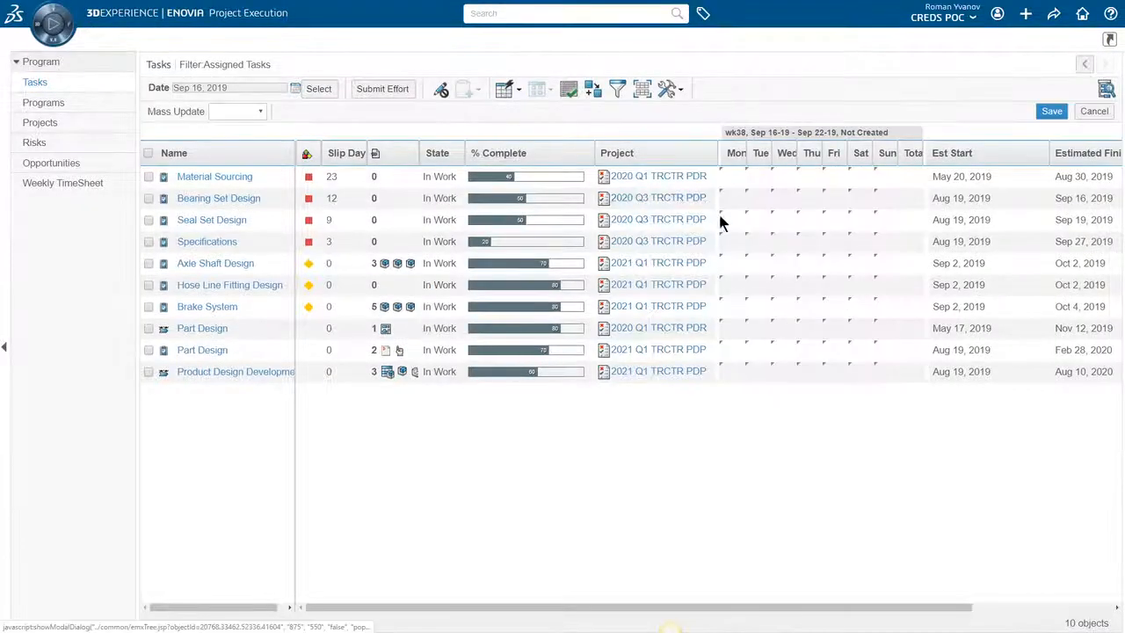
pyautogui.click(734, 243)
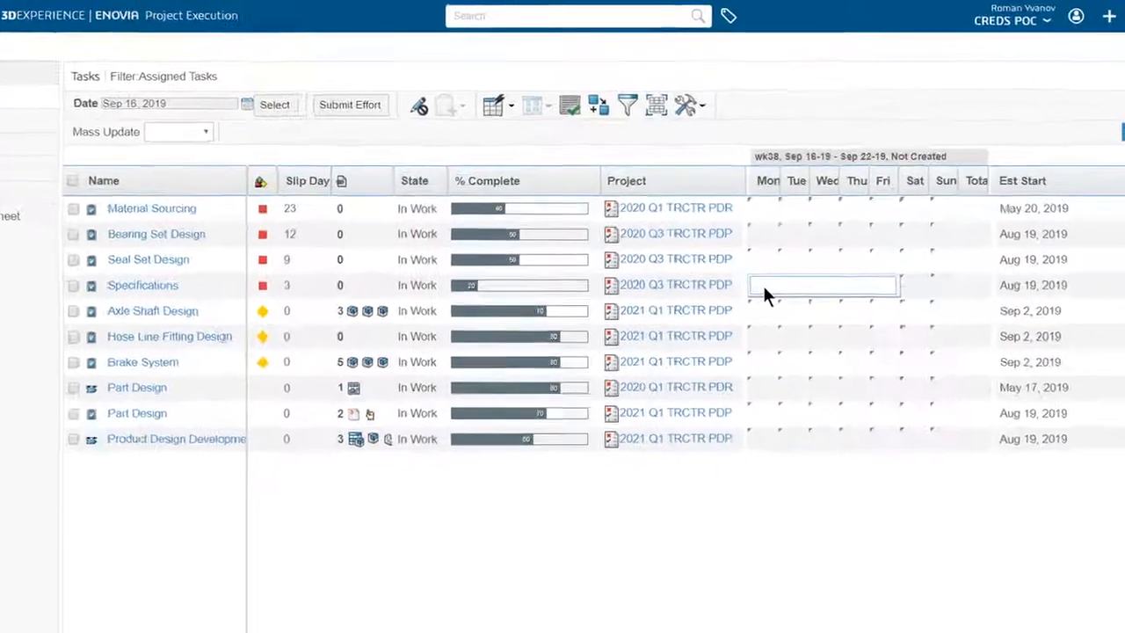
pyautogui.write('4')
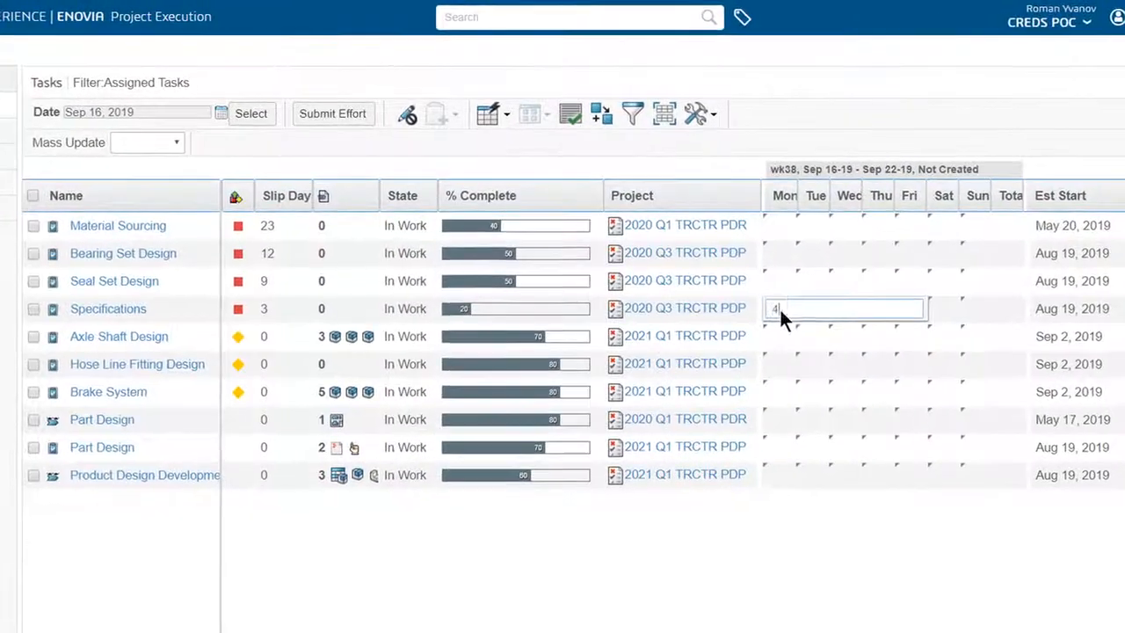
pyautogui.click(759, 259)
pyautogui.write('4')
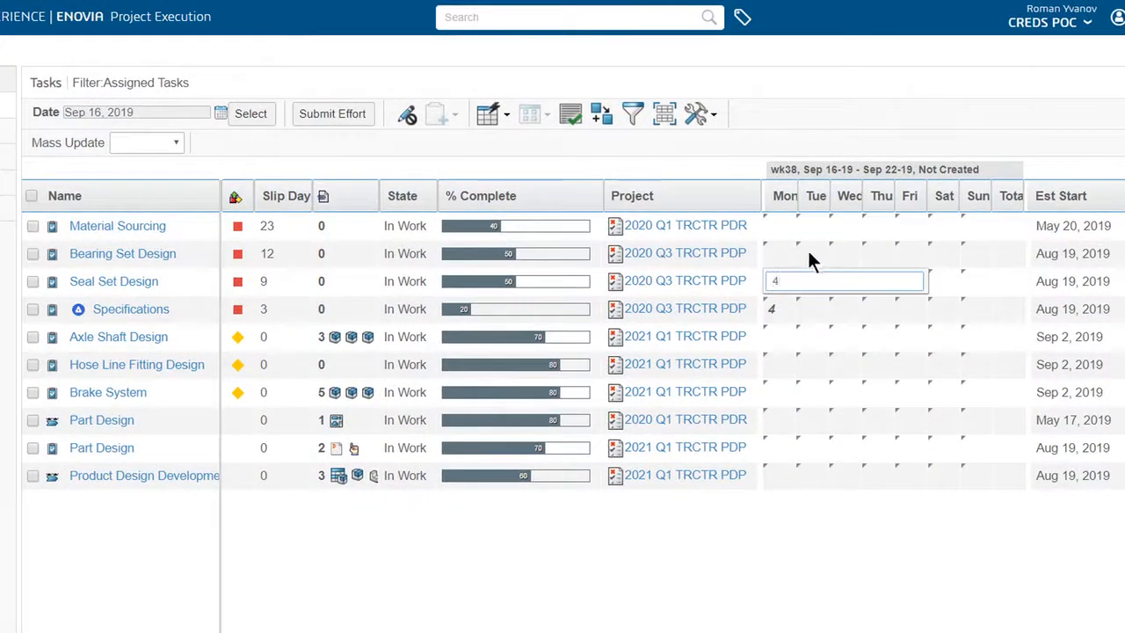
pyautogui.click(809, 255)
pyautogui.write('.5')
pyautogui.press('Tab')
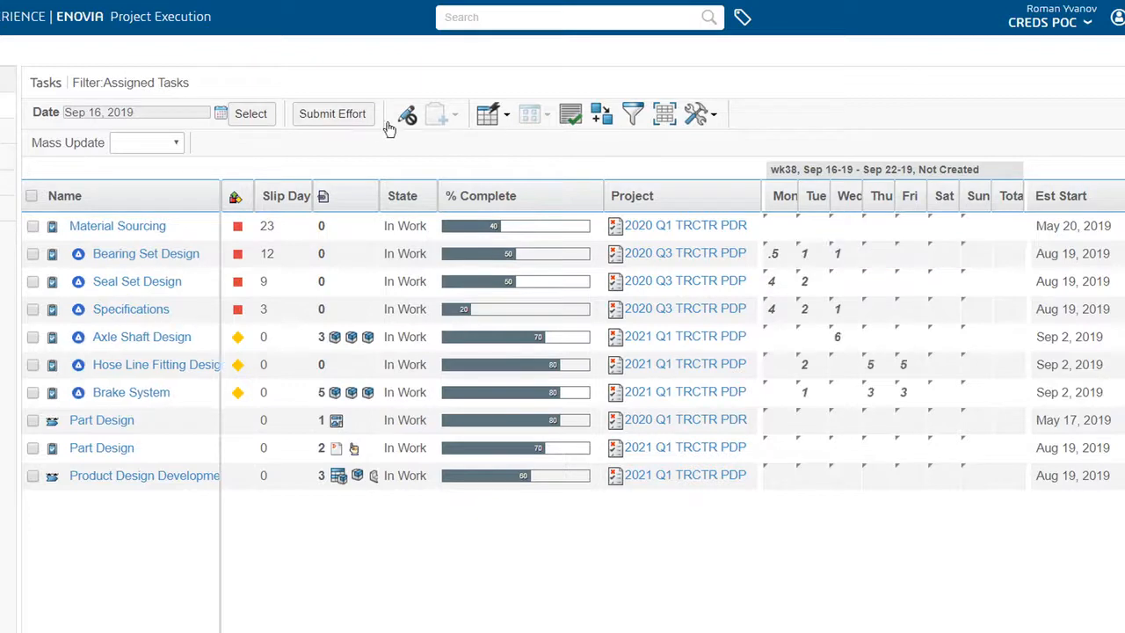
pyautogui.click(335, 117)
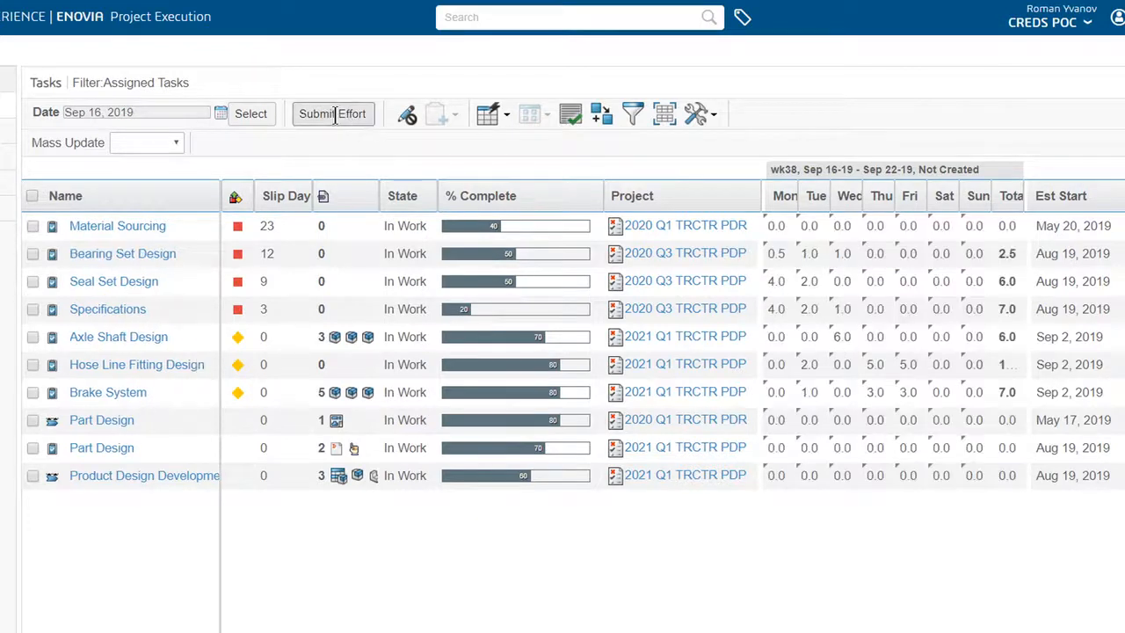
pyautogui.click(703, 68)
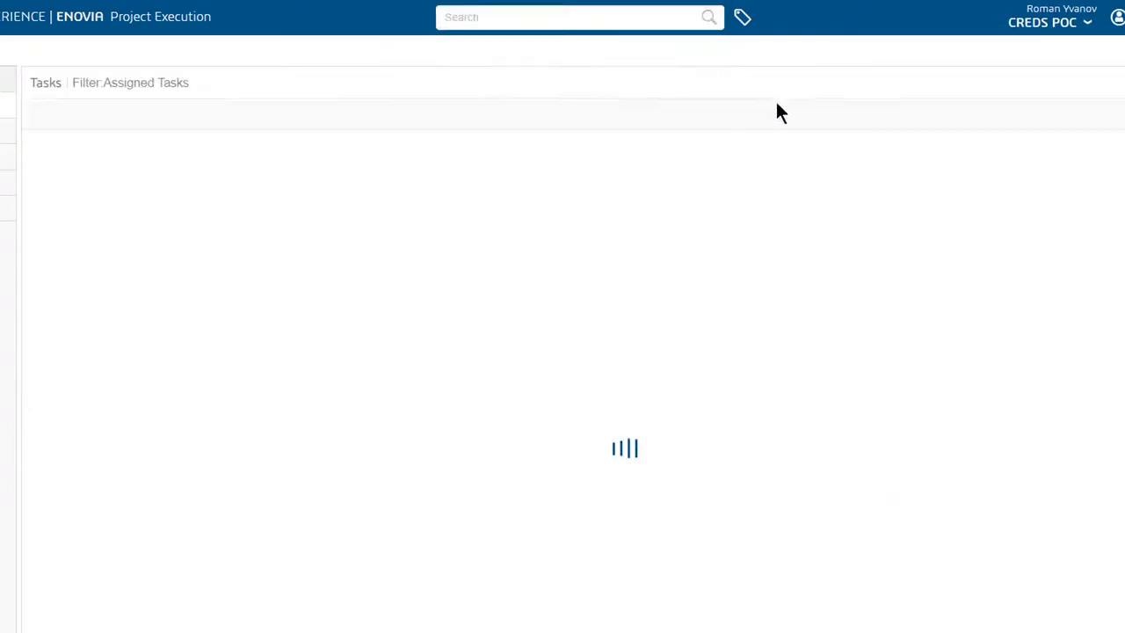
# - Switch the assigned tasks' effort entry to the week of September 23, 2019 and enable editing
pyautogui.click(221, 112)
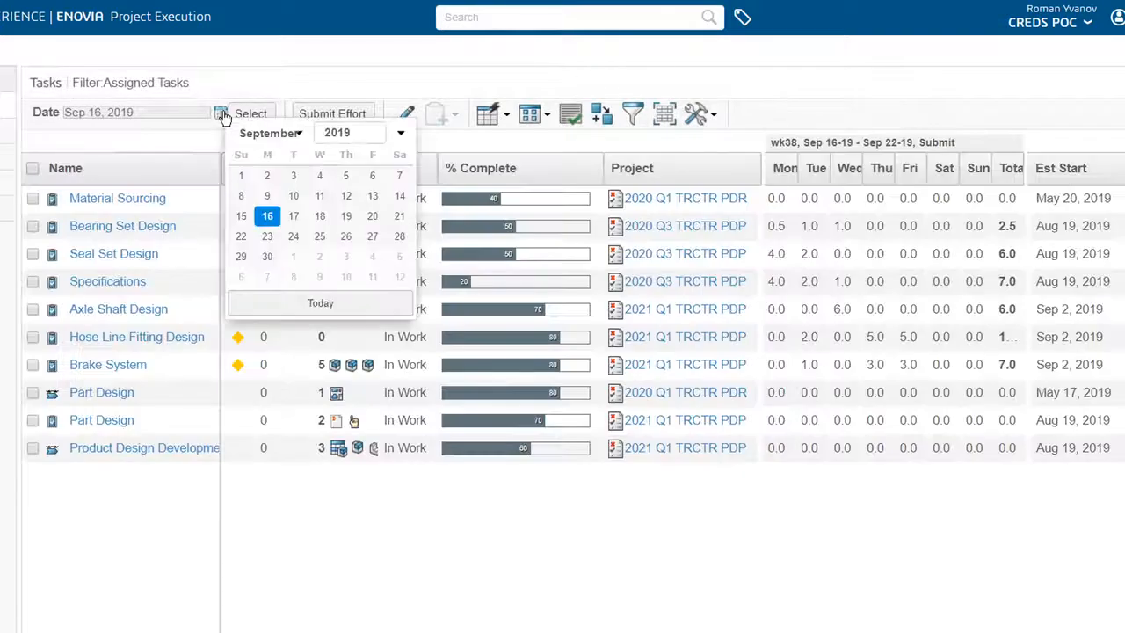
pyautogui.click(268, 236)
pyautogui.click(406, 115)
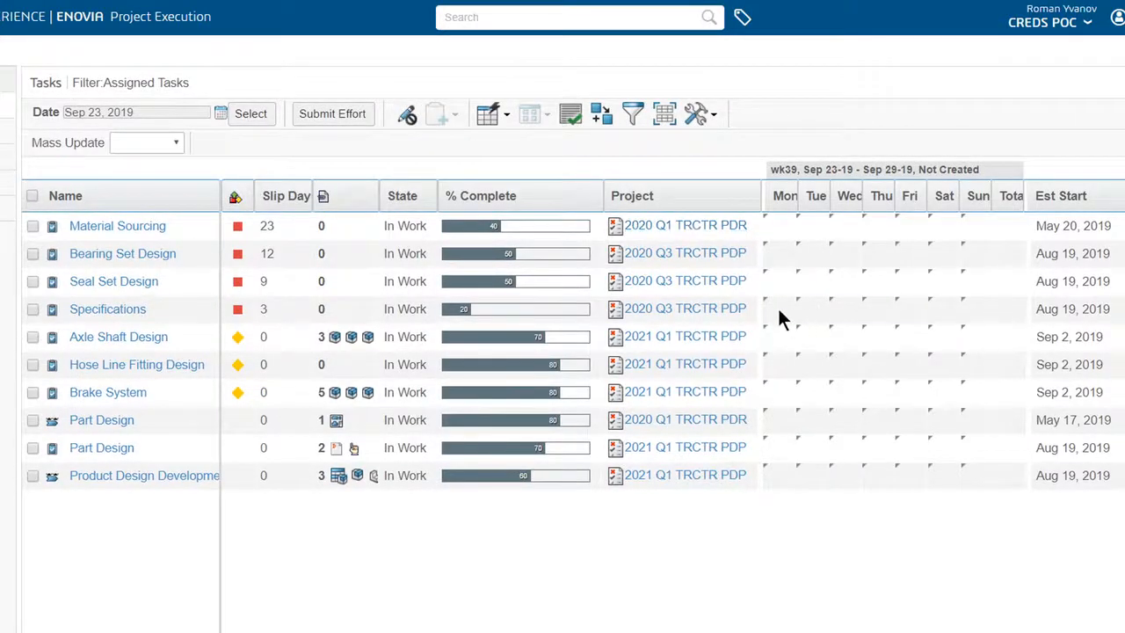
# - Enter Monday efforts of 1 hour for Specifications and 4 for Seal Set Design, add further 4-hour entries, and submit the week's effort
pyautogui.click(779, 313)
pyautogui.write('1')
pyautogui.press('Up')
pyautogui.write('4')
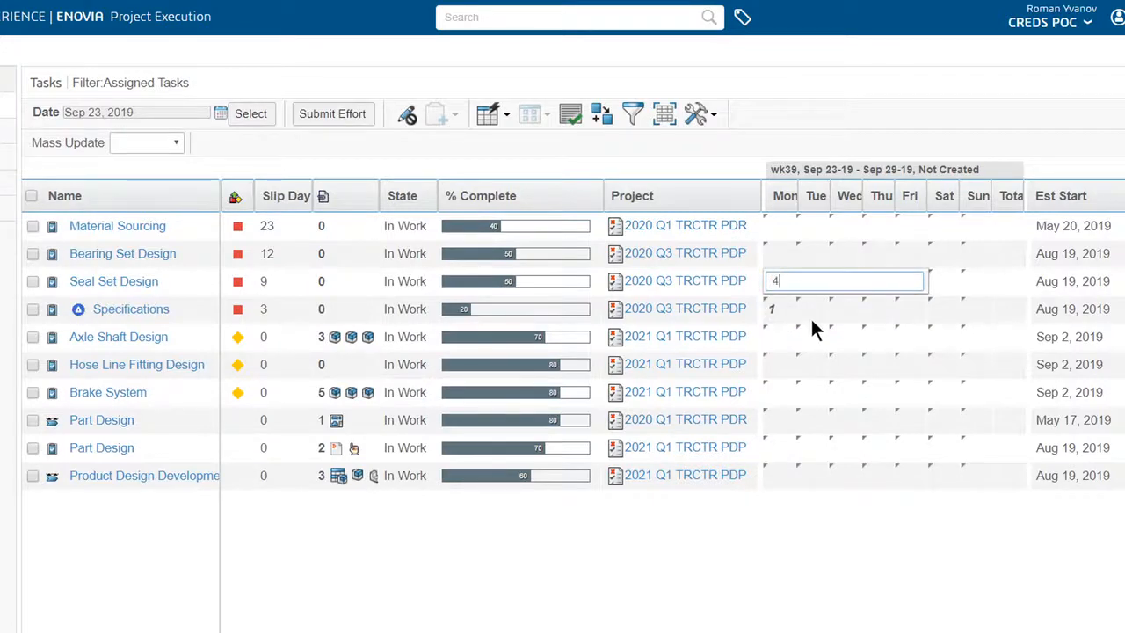
pyautogui.press('Tab')
pyautogui.write('4')
pyautogui.press('Tab')
pyautogui.write('4')
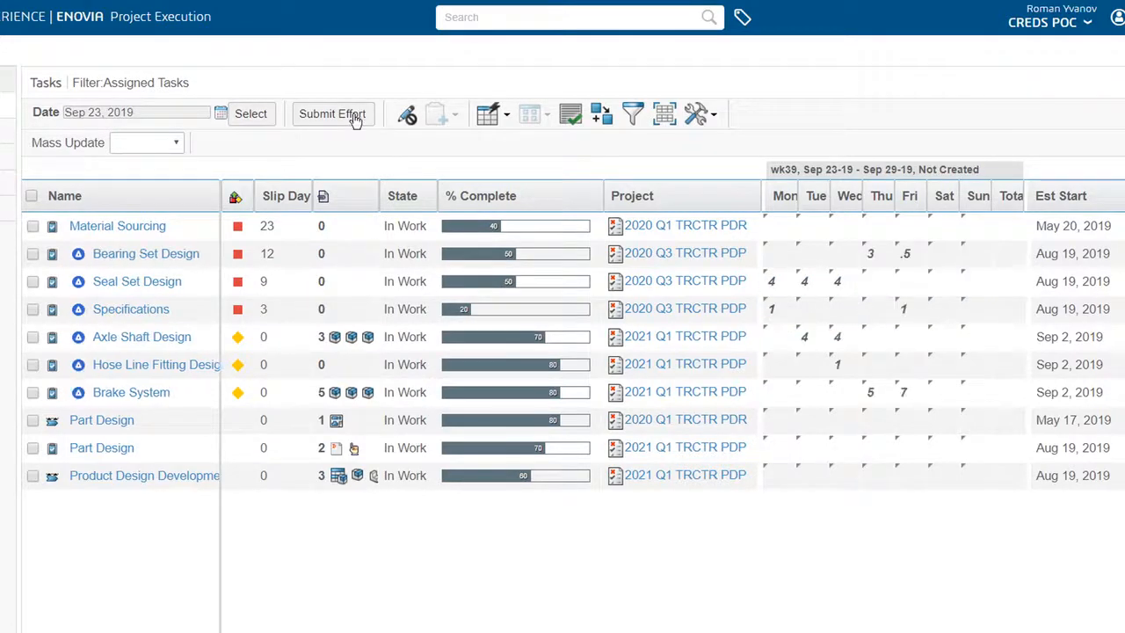
pyautogui.click(351, 113)
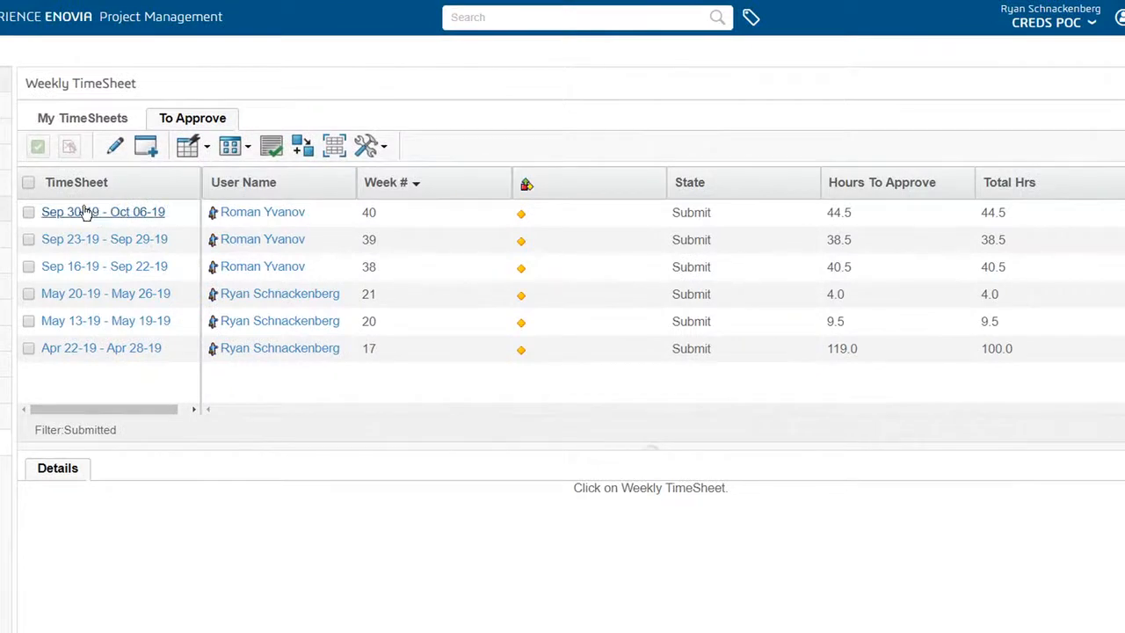
# - Approve the team member's three submitted timesheets for weeks 38, 39 and 40 with the comment "Approved"
pyautogui.click(28, 266)
pyautogui.click(28, 239)
pyautogui.click(28, 212)
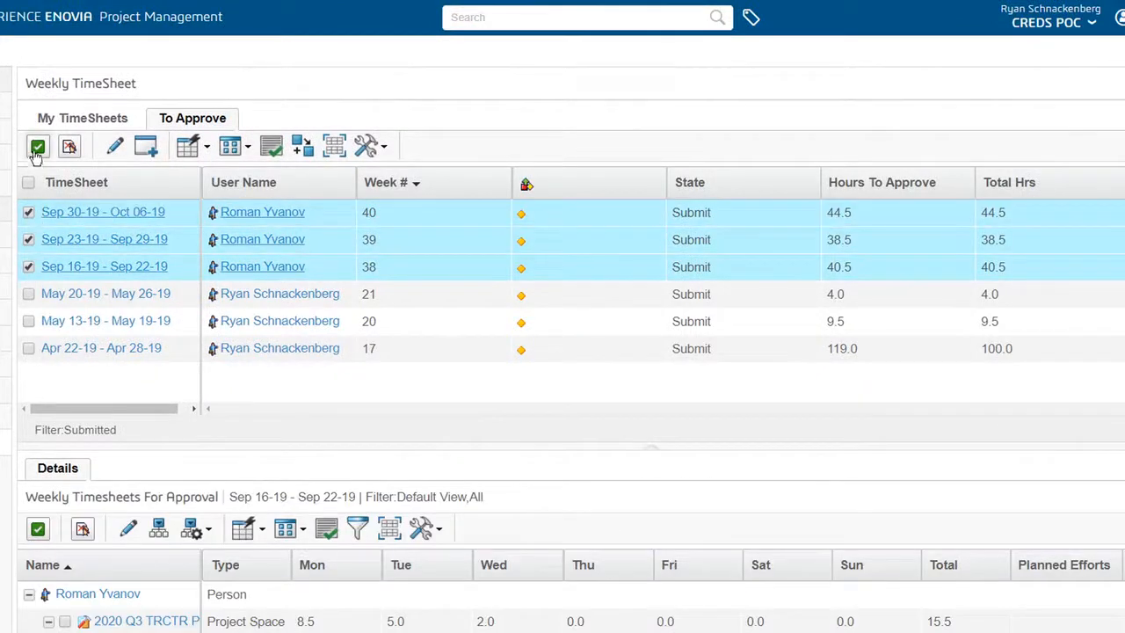
pyautogui.click(38, 148)
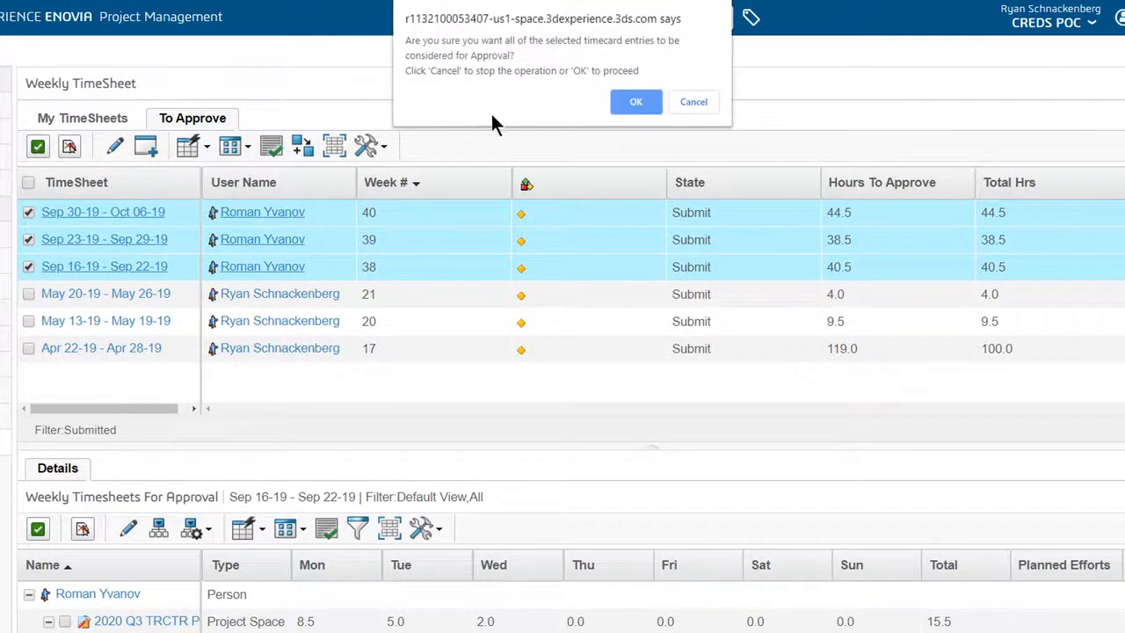
pyautogui.click(621, 100)
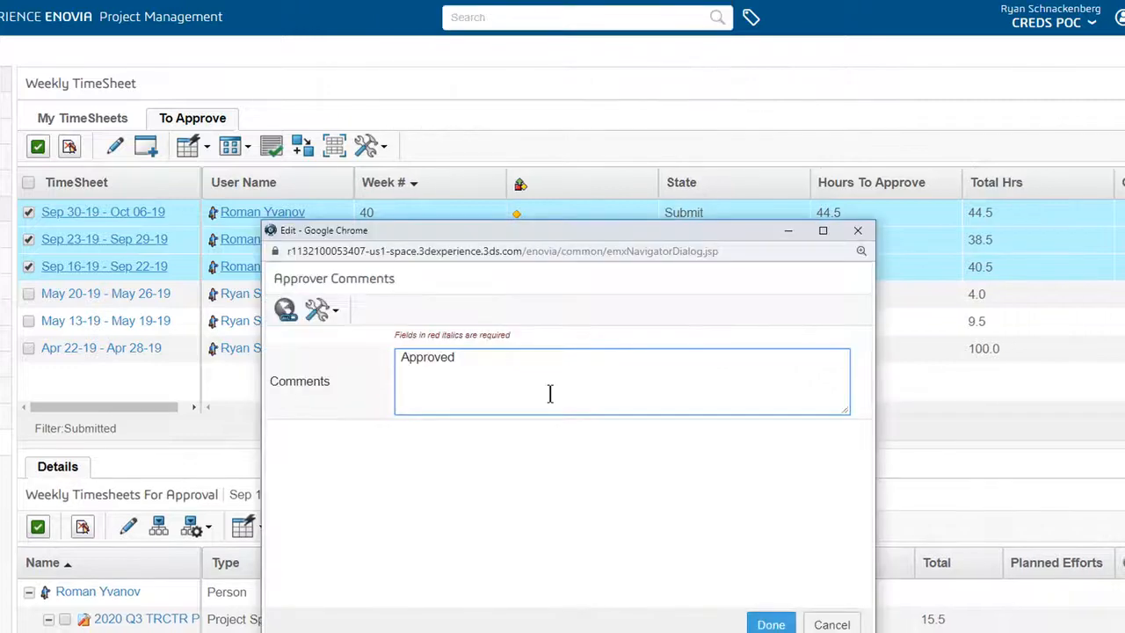
pyautogui.click(768, 625)
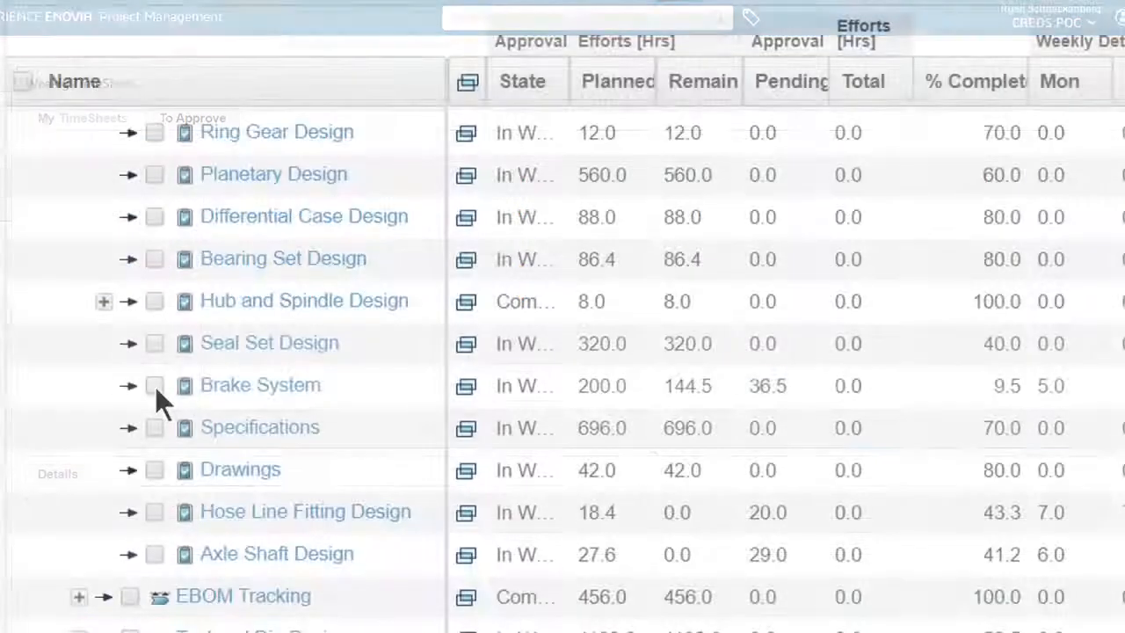
pyautogui.click(155, 386)
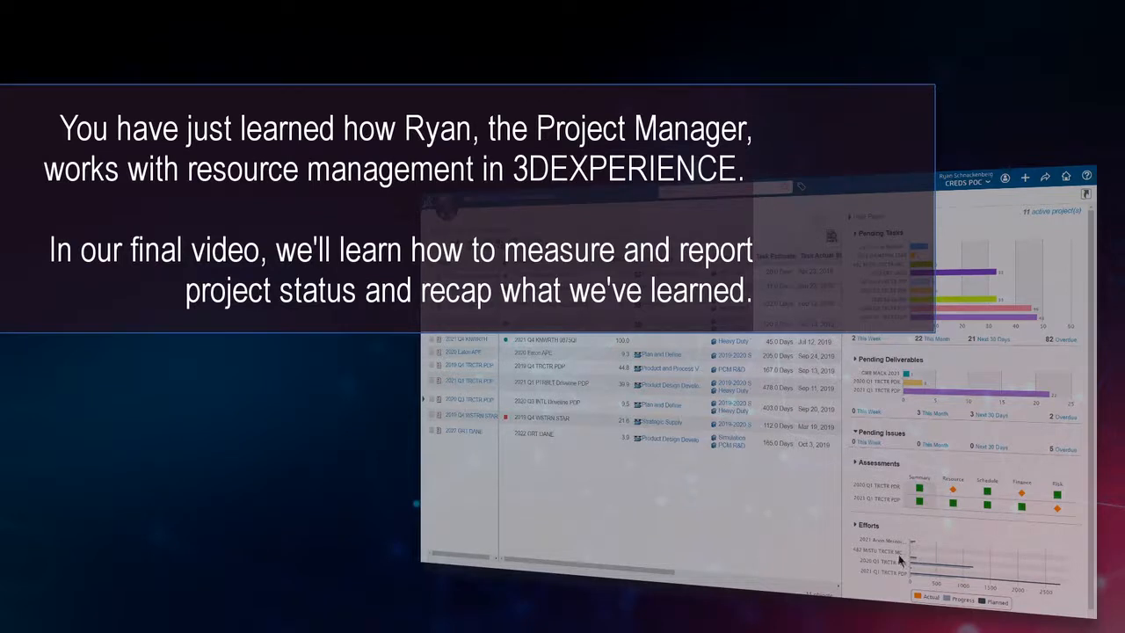
pyautogui.scroll(-1, 901, 563)
pyautogui.moveTo(918, 568)
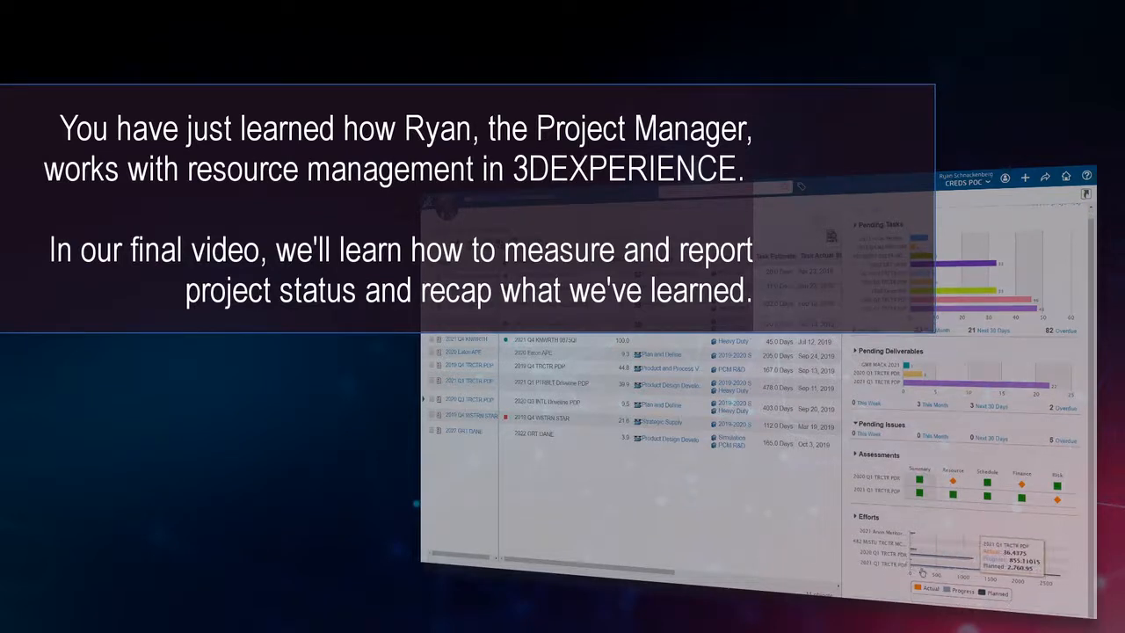